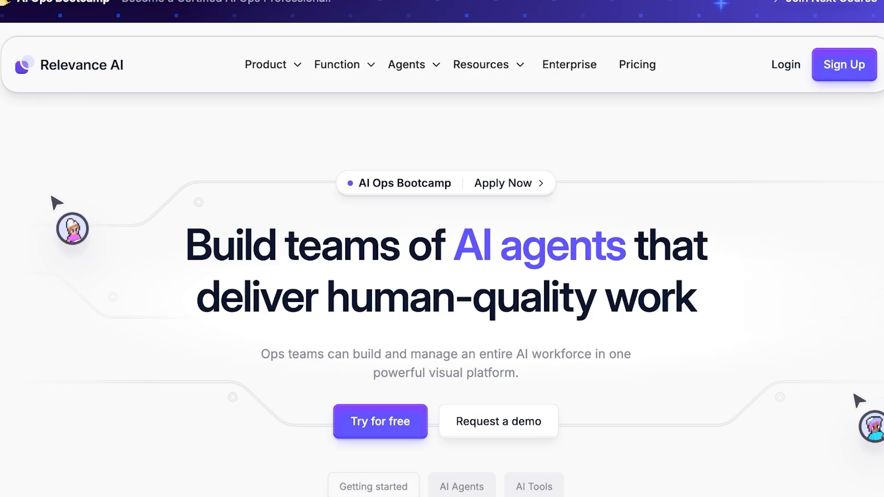
- Look over the headline, introduction and template gallery preview on the Relevance AI home page
scroll(442, 248, down, 2)
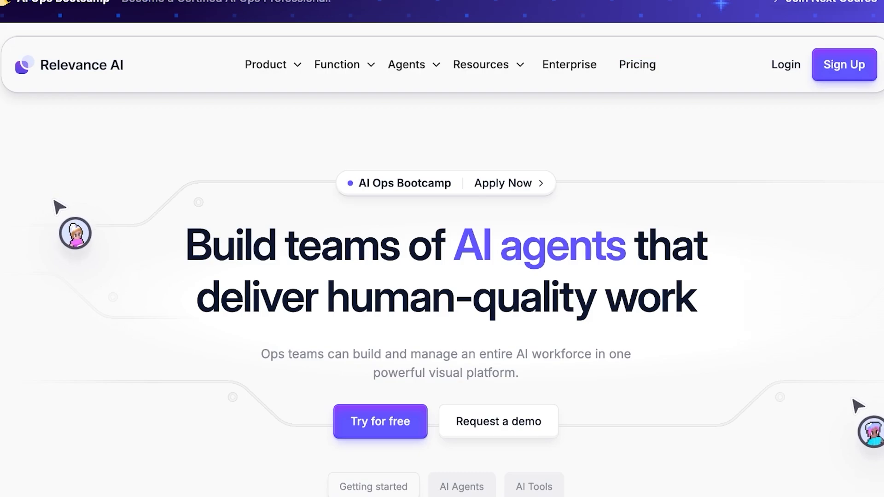
scroll(442, 248, up, 2)
scroll(442, 248, down, 1)
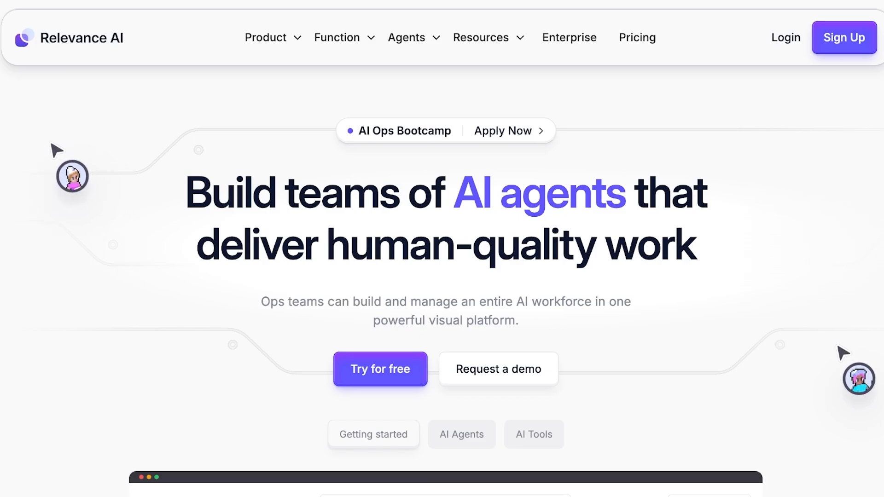
scroll(442, 276, down, 2)
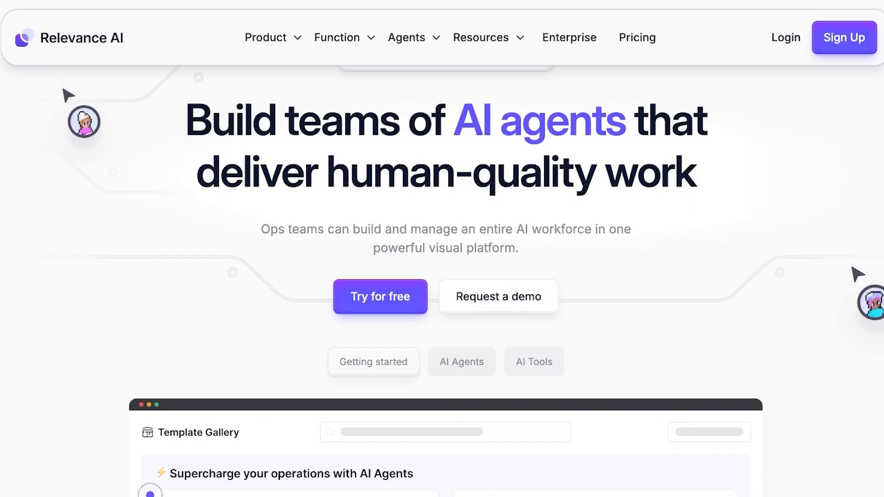
scroll(442, 277, up, 3)
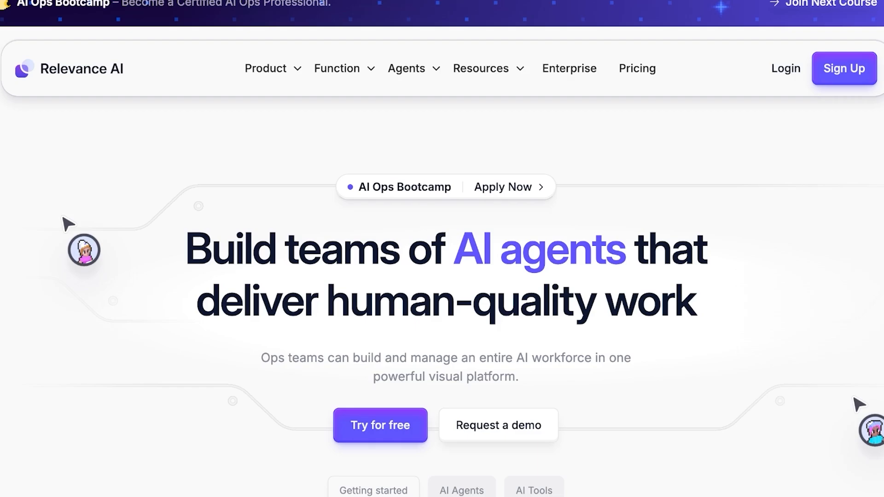
scroll(441, 277, down, 2)
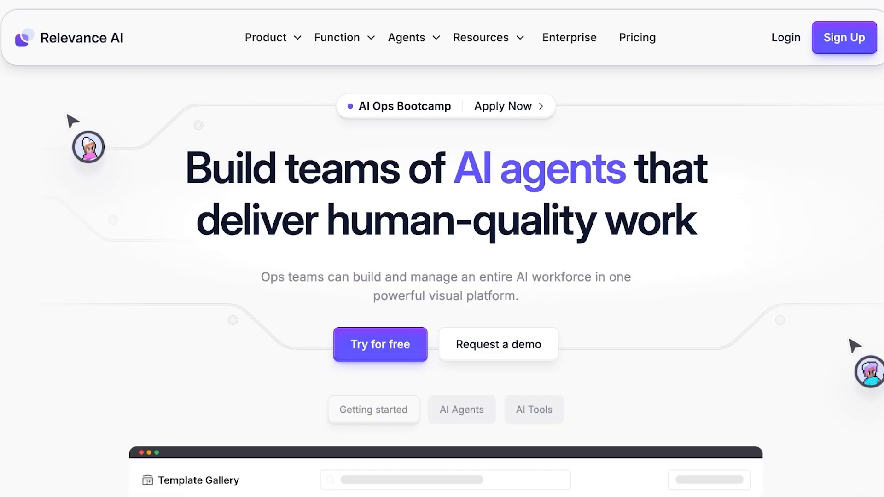
scroll(442, 277, down, 1)
scroll(442, 276, up, 1)
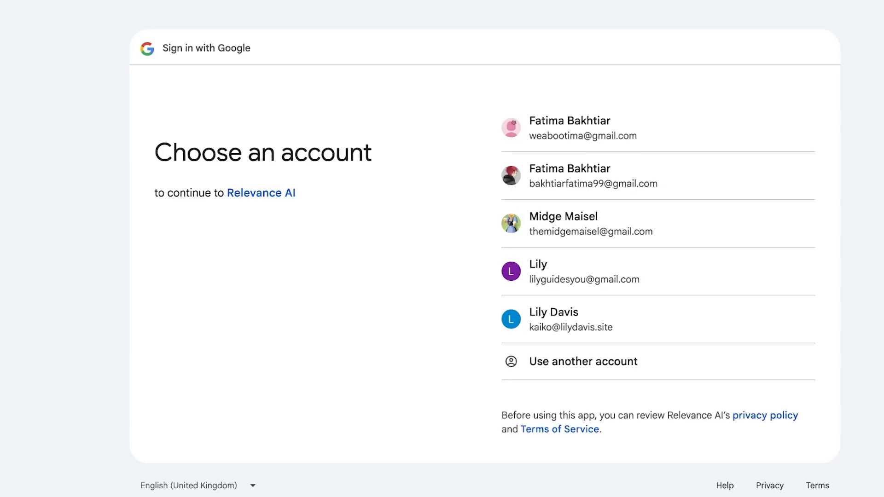
- Sign in to Relevance AI with the chosen Google account
click(542, 224)
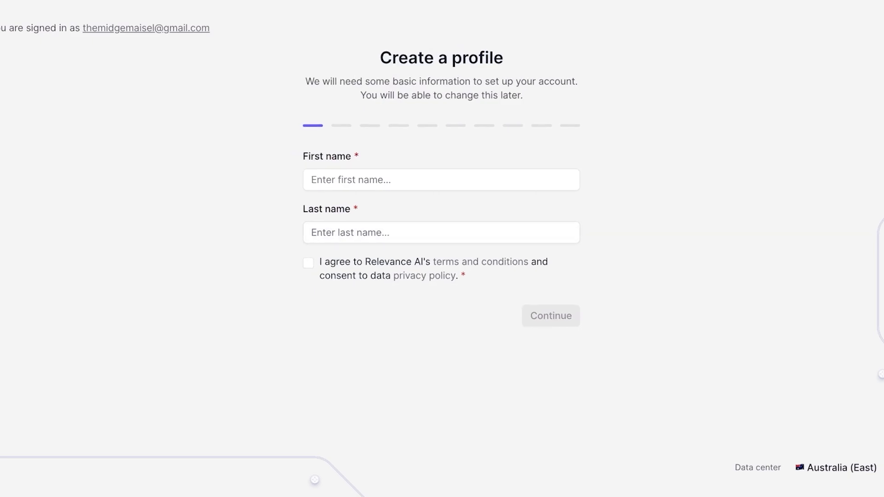
click(441, 180)
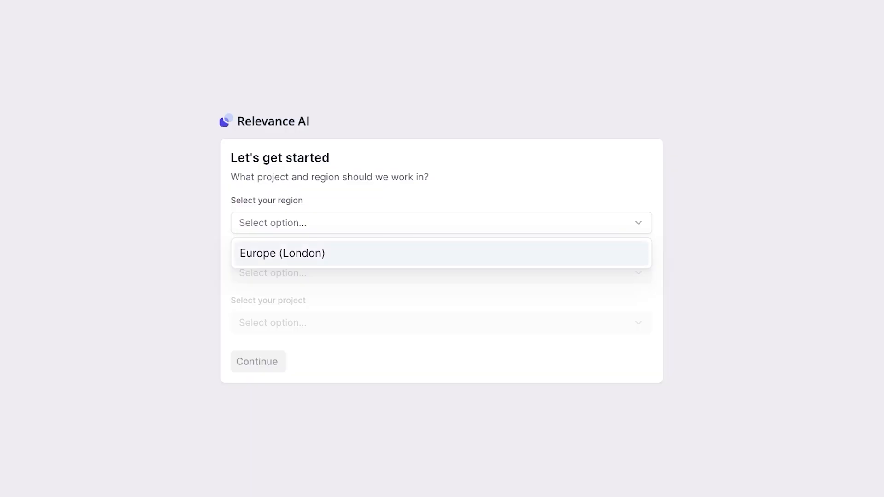
click(283, 252)
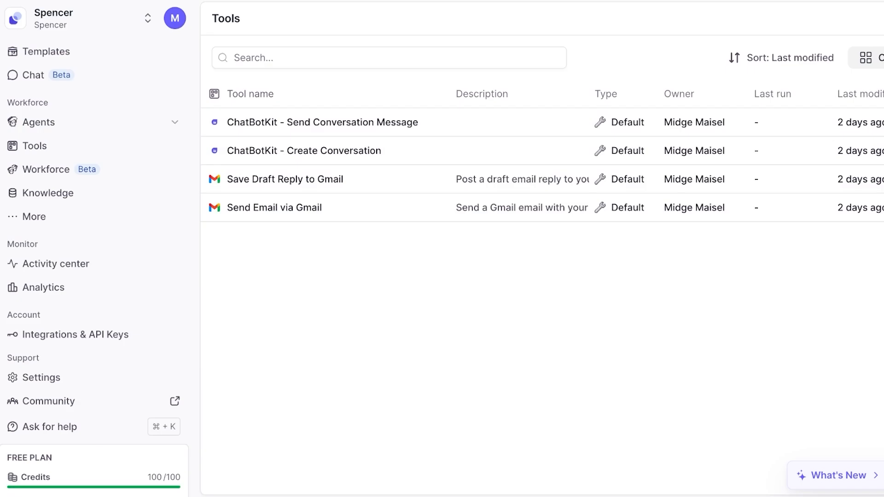
- Open the templates page and examine the list of available integrations and API keys
click(94, 19)
click(46, 51)
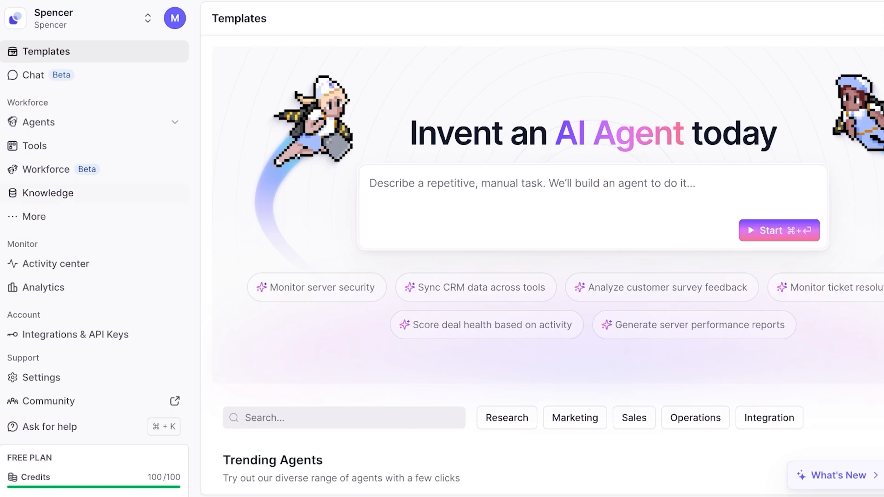
click(74, 335)
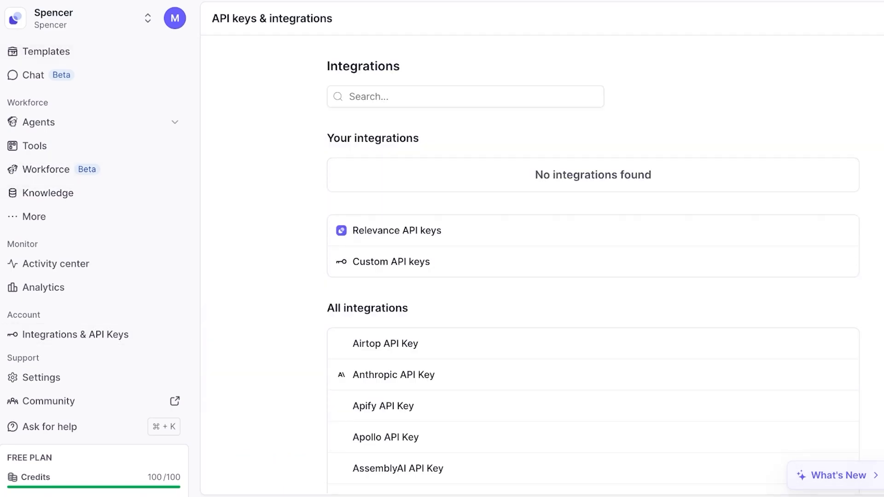
scroll(593, 277, down, 10)
scroll(592, 276, up, 10)
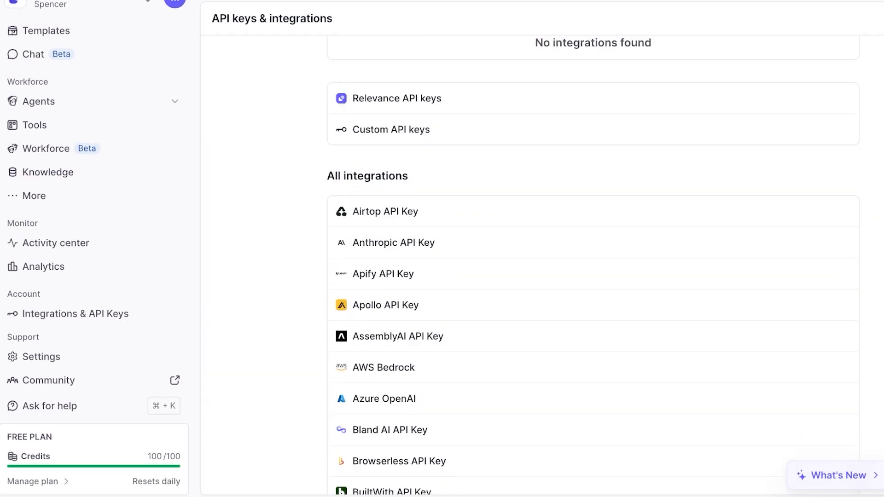
scroll(593, 276, down, 20)
scroll(593, 276, down, 15)
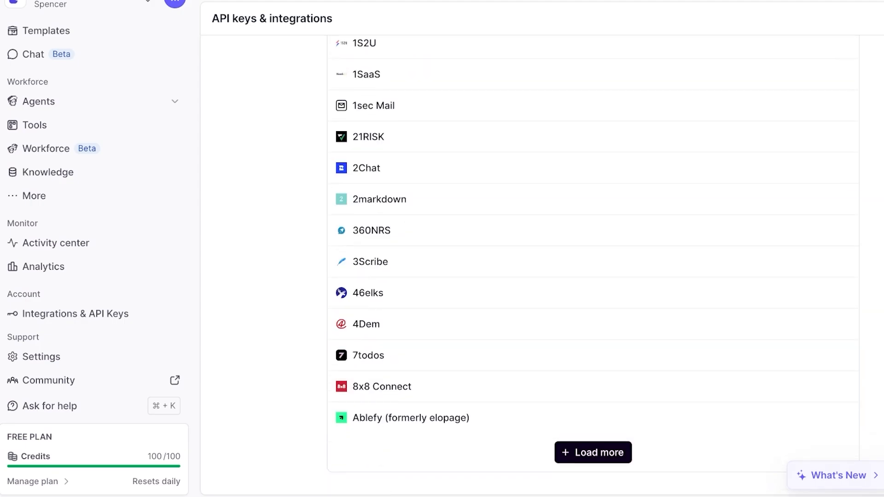
scroll(593, 276, up, 7)
scroll(593, 276, up, 10)
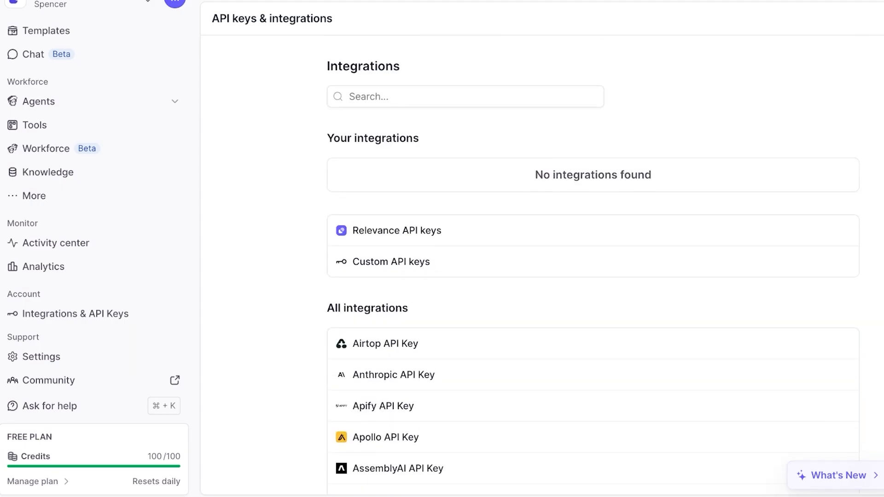
- Search the integrations for "wh" and open the WhatsApp API Key entry
click(465, 97)
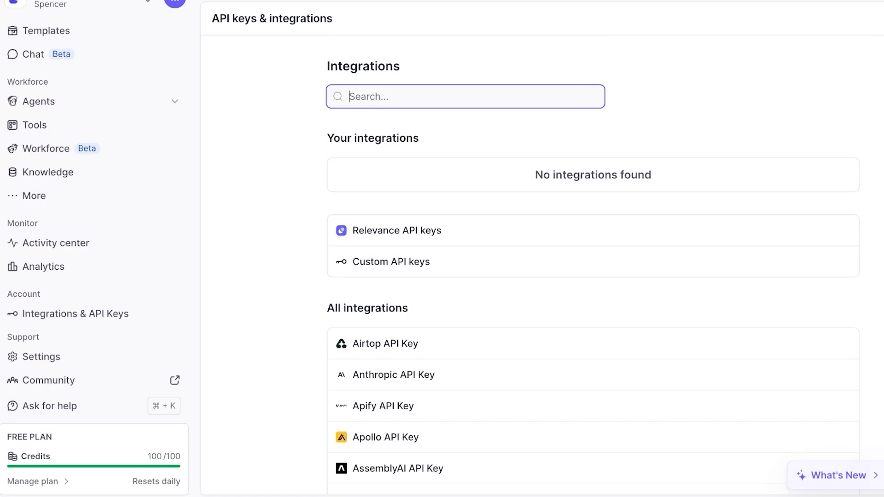
text(wh)
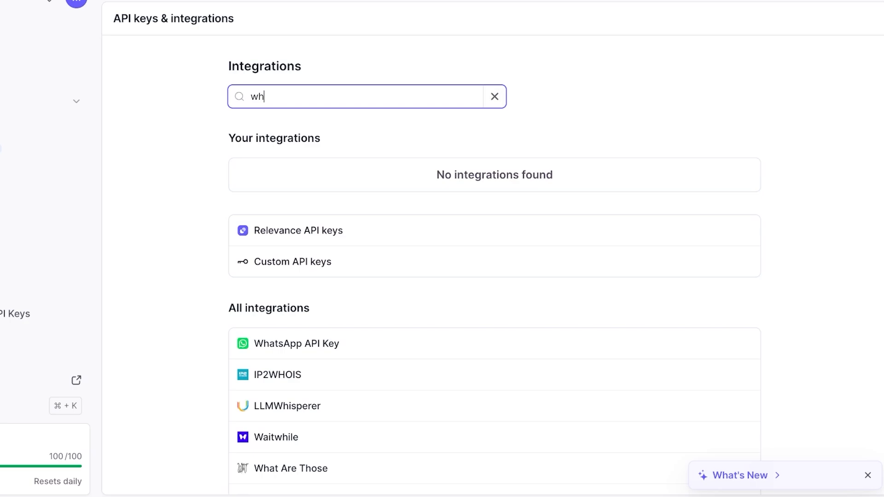
click(297, 344)
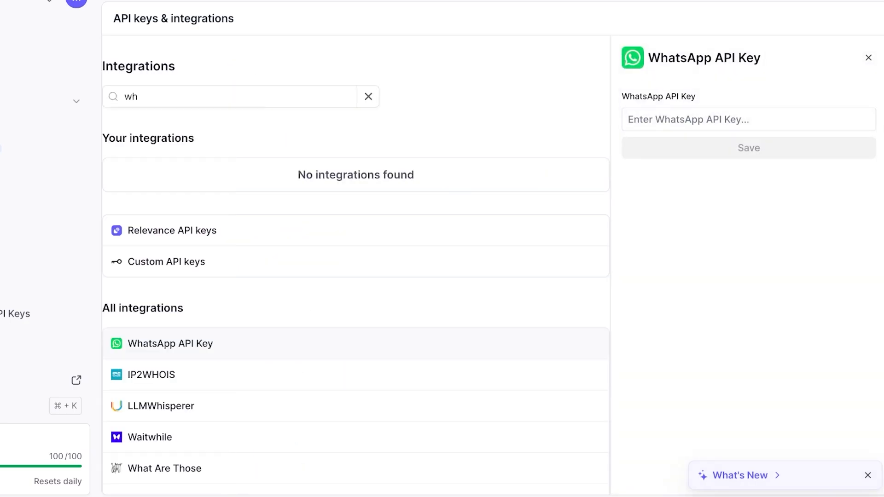
click(749, 119)
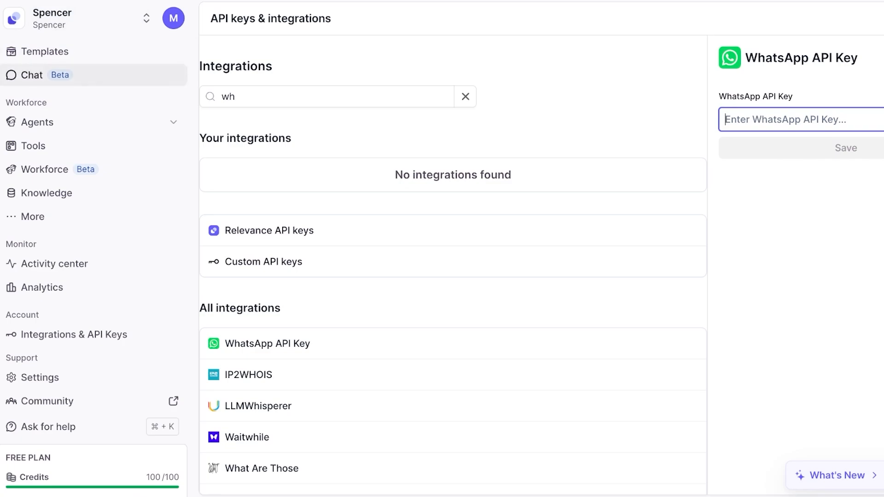
- View the agents list, the knowledge page and the additional workforce options
click(37, 122)
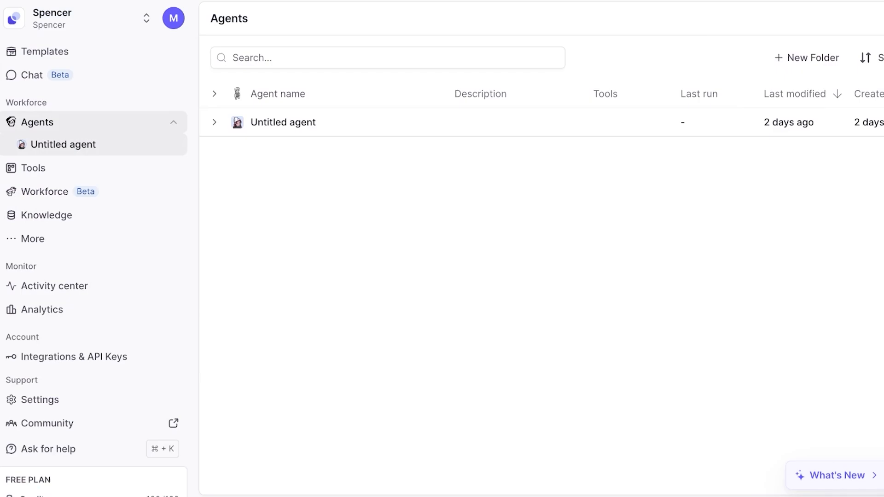
click(46, 215)
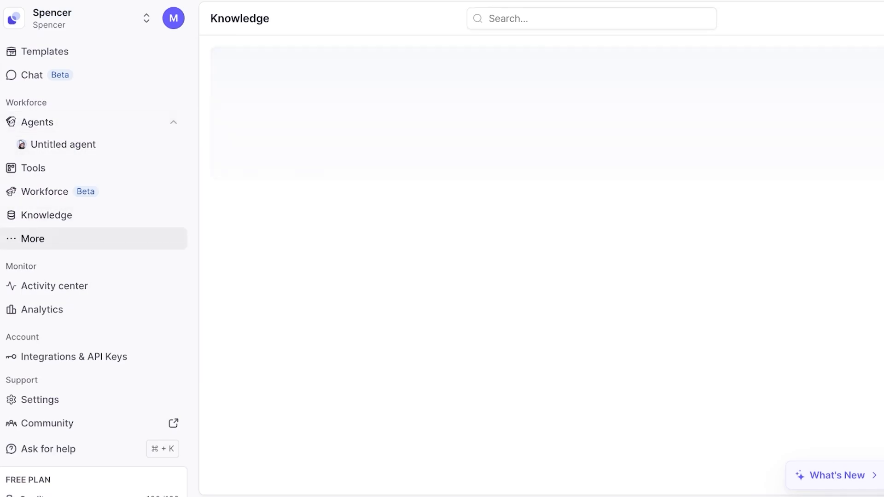
click(32, 239)
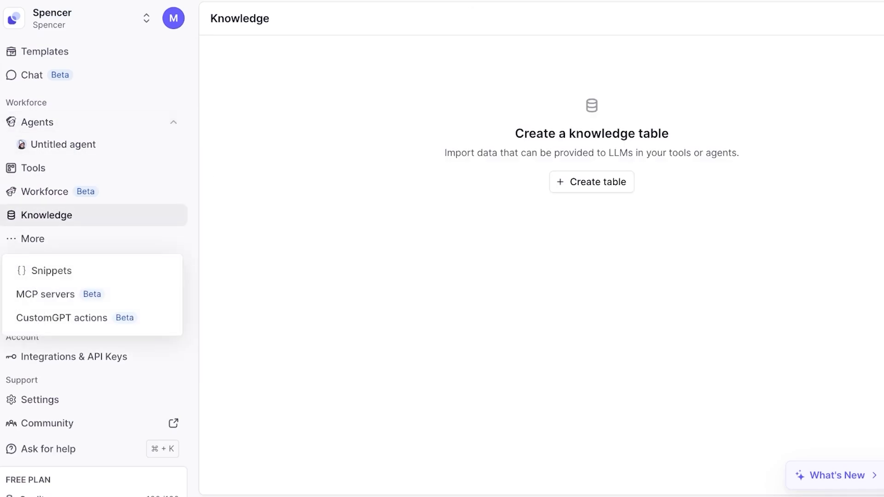
click(592, 182)
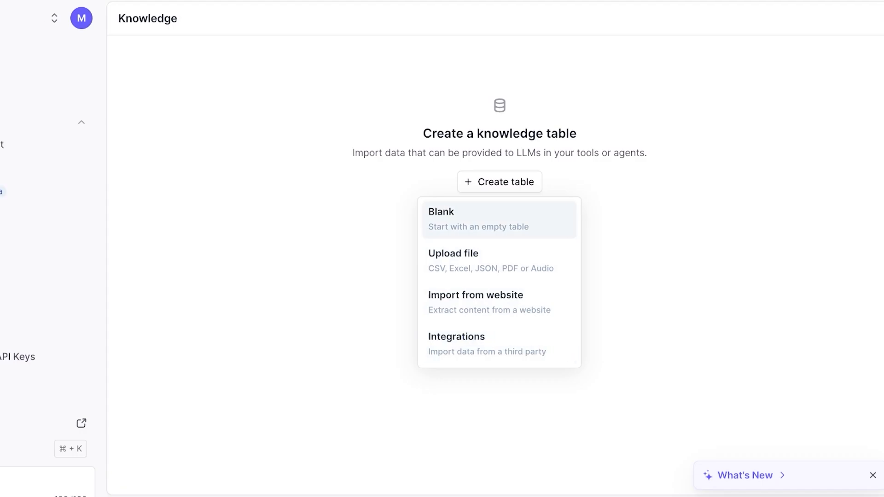
click(461, 219)
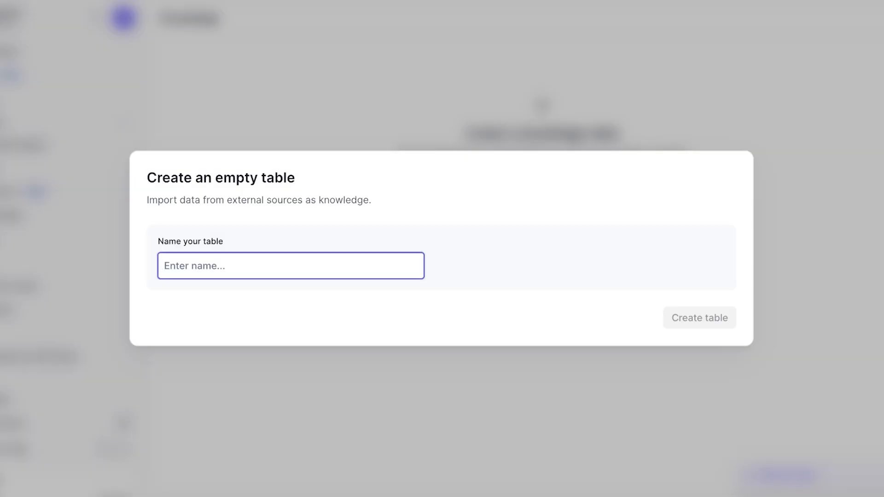
key(Escape)
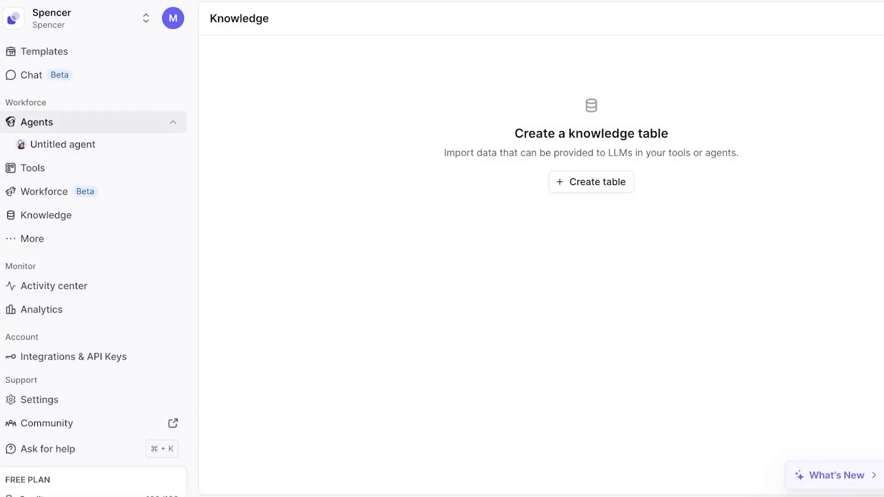
- View the existing tools and create a new agent from the Build Phone agent starting point
click(34, 168)
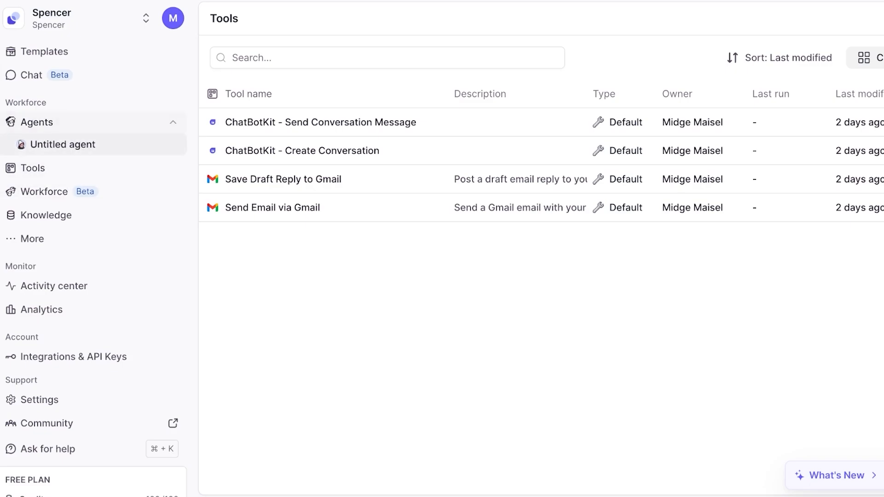
click(37, 122)
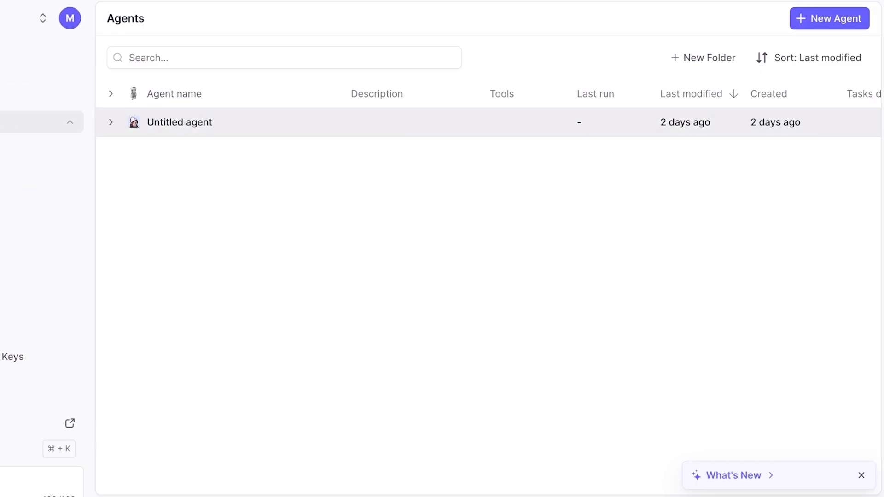
click(829, 18)
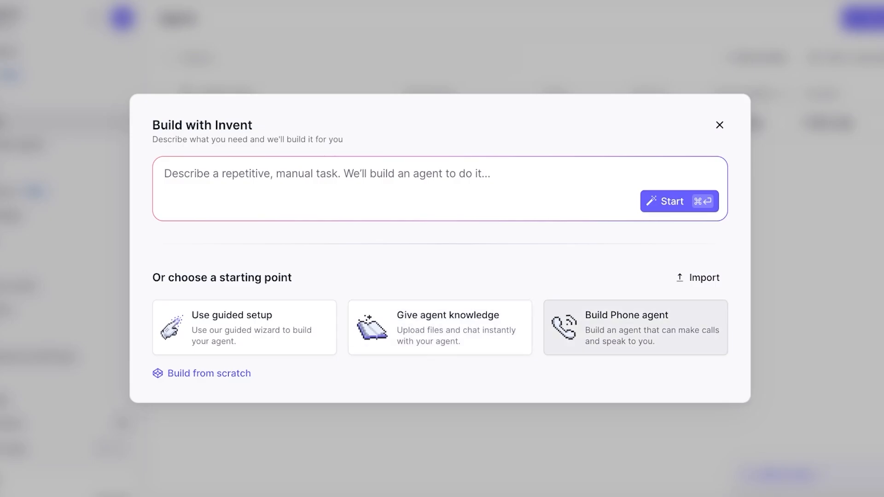
click(635, 328)
- Set the phone agent's first message mode to "Agent speaks first with a message provided by you"
scroll(492, 265, down, 1)
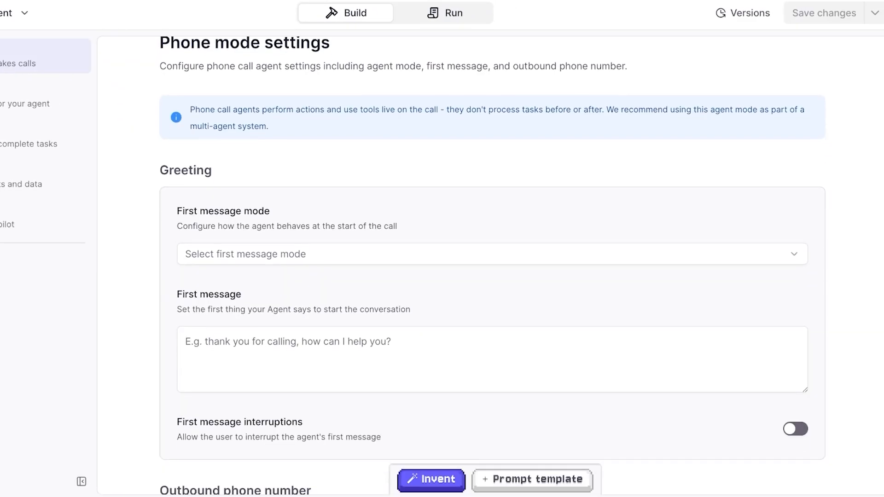
click(491, 253)
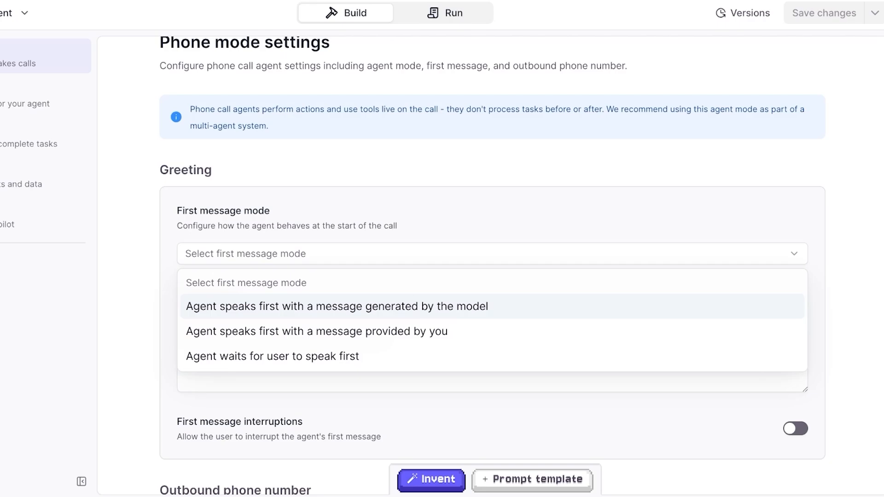
click(317, 331)
- Enter "Hi, This is spencer salon. Thanks for calling, how may I help you?" as the phone agent's first message
click(492, 359)
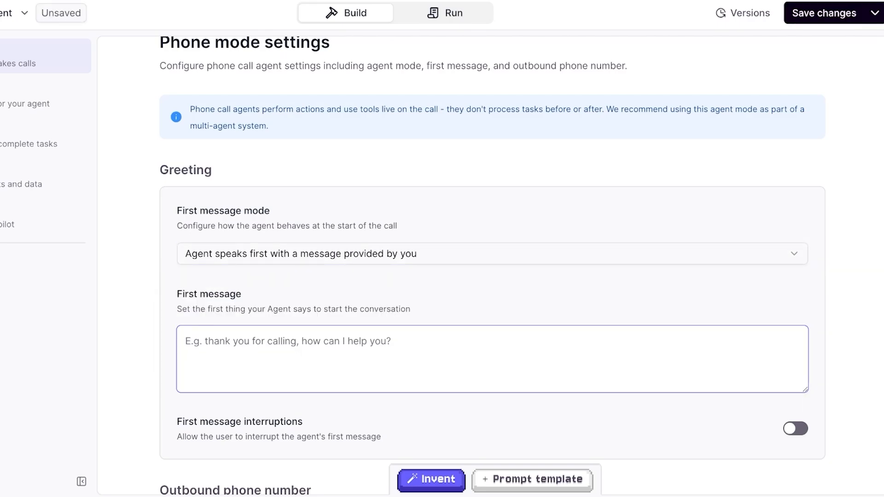
text(Hi)
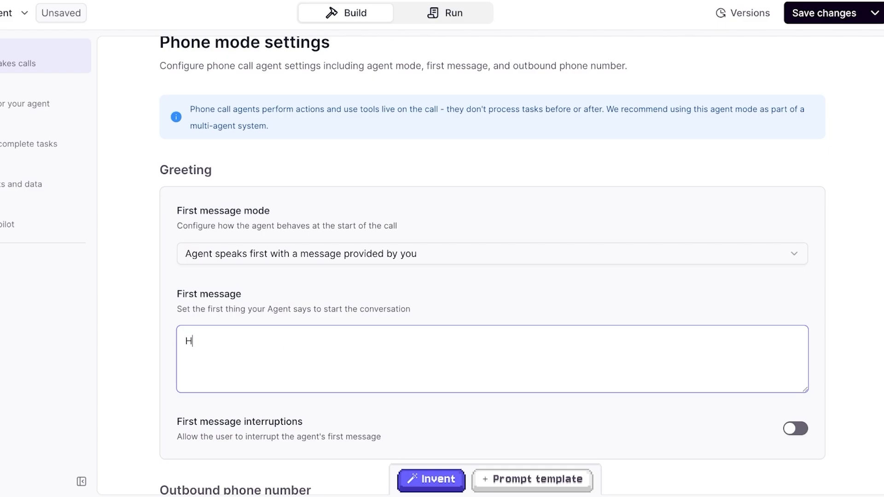
key(BackSpace)
key(BackSpace)
text(Hi, This is spencer salon. Th)
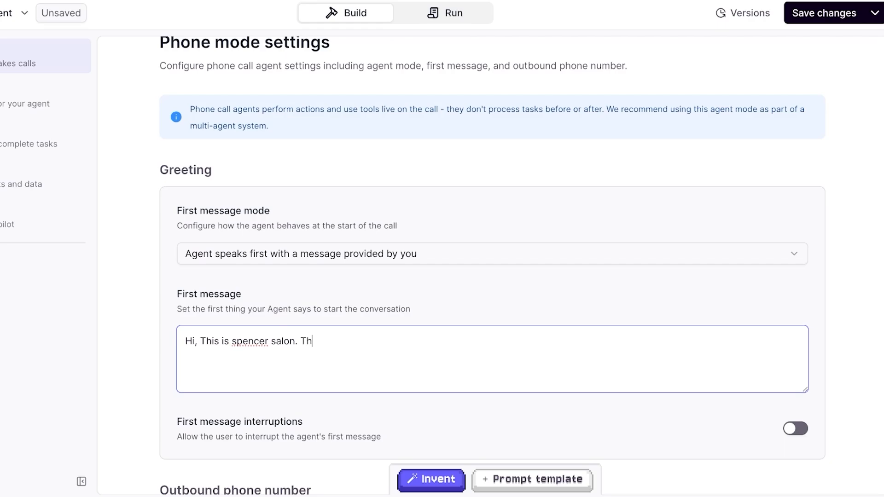
text(anks for calling, how may I help you?)
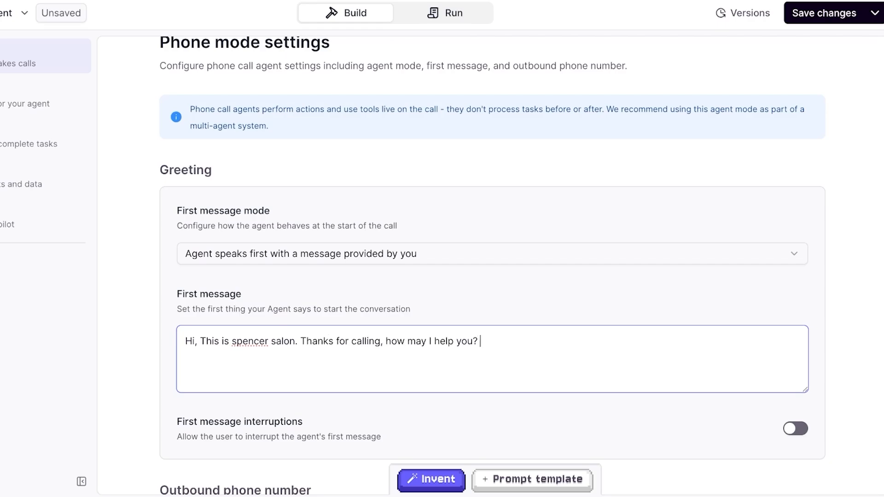
- Set the agent's outbound phone number to "Provided by Relevance"
scroll(492, 264, down, 3)
scroll(492, 264, up, 4)
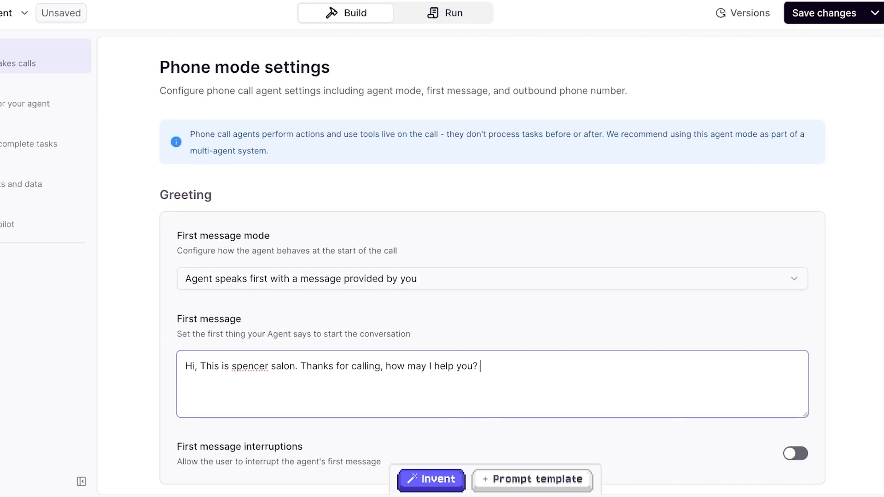
scroll(492, 266, down, 2)
scroll(492, 266, down, 2)
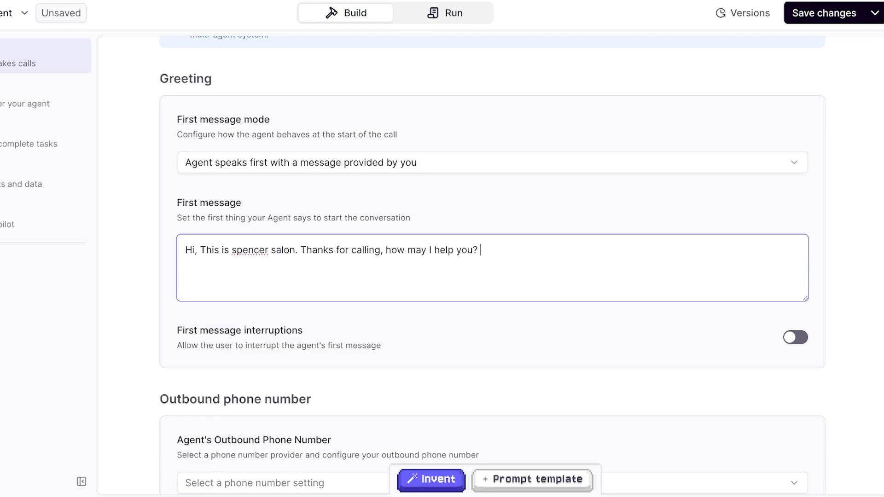
scroll(492, 266, down, 3)
click(492, 340)
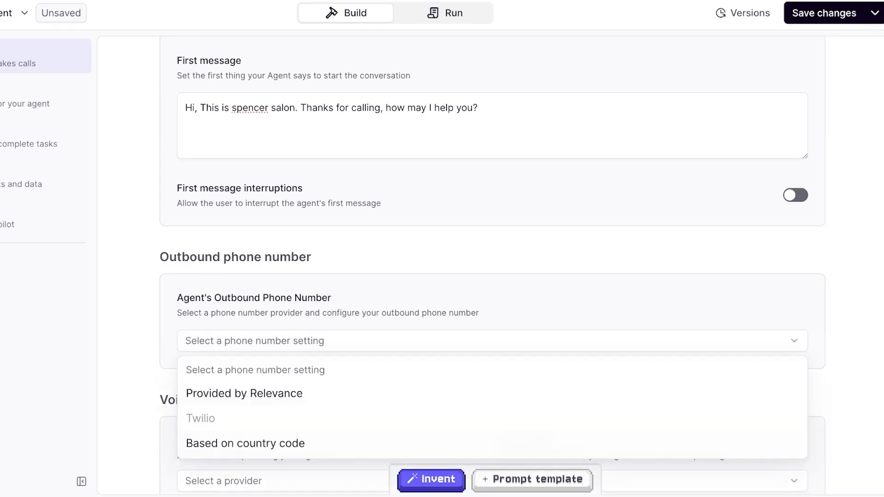
key(Escape)
scroll(492, 266, down, 4)
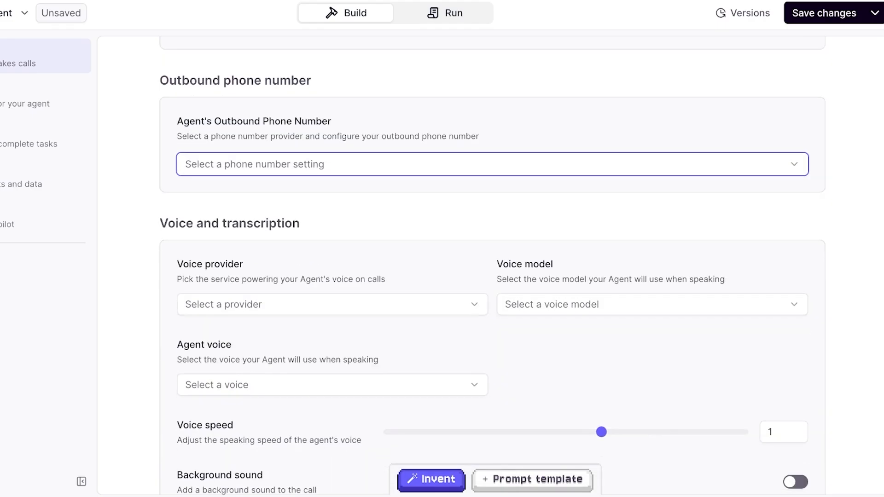
scroll(492, 266, up, 2)
click(492, 276)
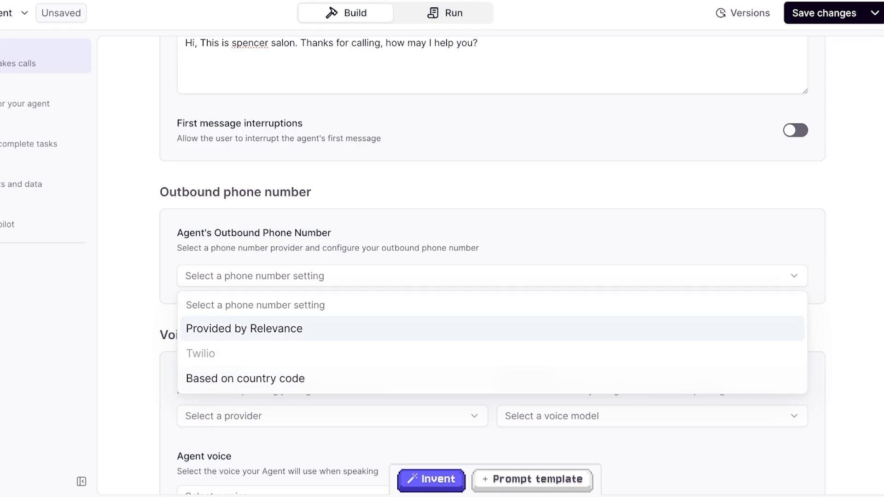
click(244, 329)
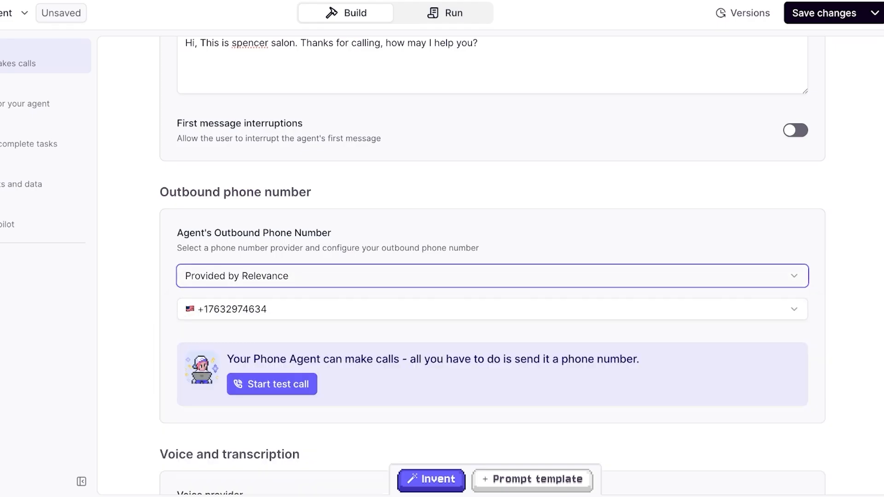
scroll(492, 267, down, 1)
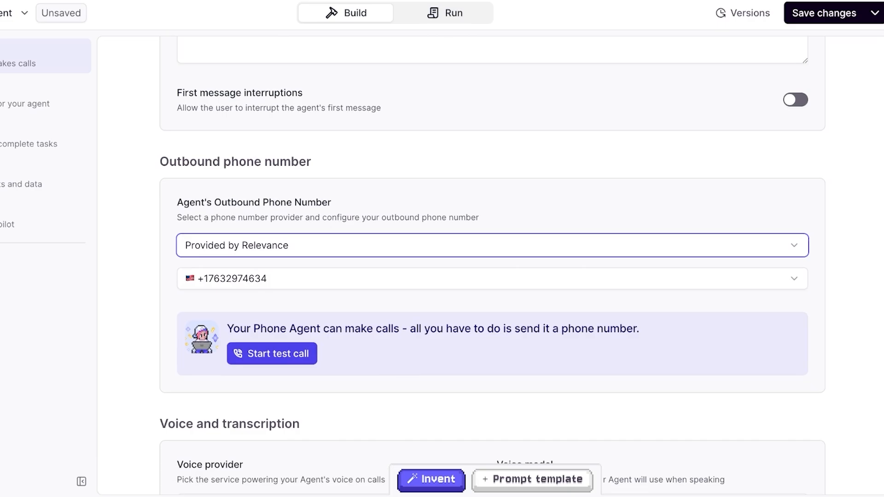
- Choose ElevenLabs as the phone agent's voice provider
scroll(271, 353, down, 4)
click(272, 316)
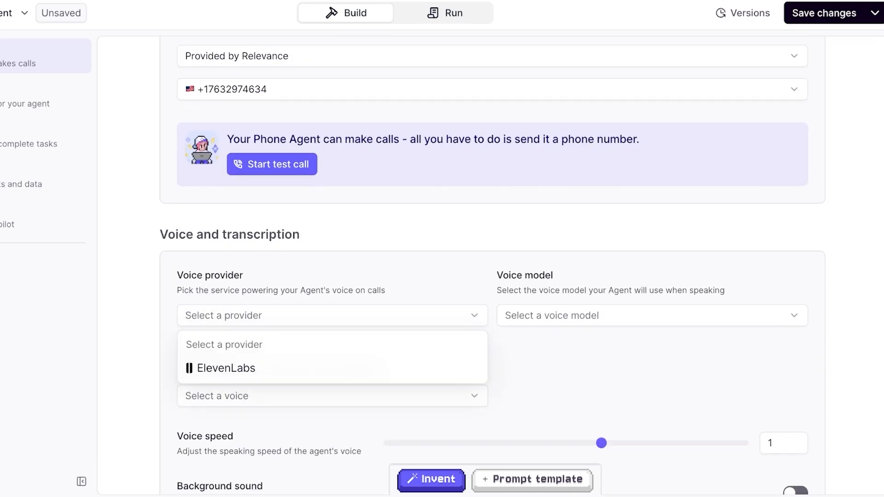
click(248, 368)
scroll(295, 267, down, 2)
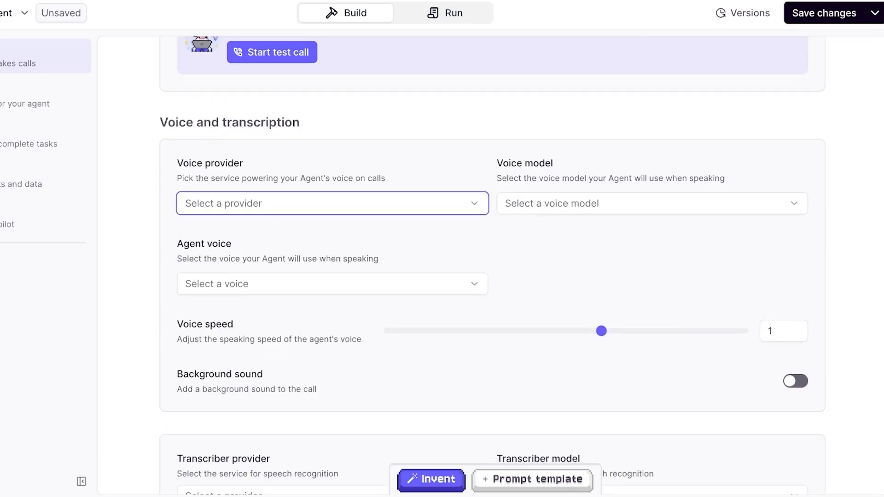
click(295, 206)
click(226, 258)
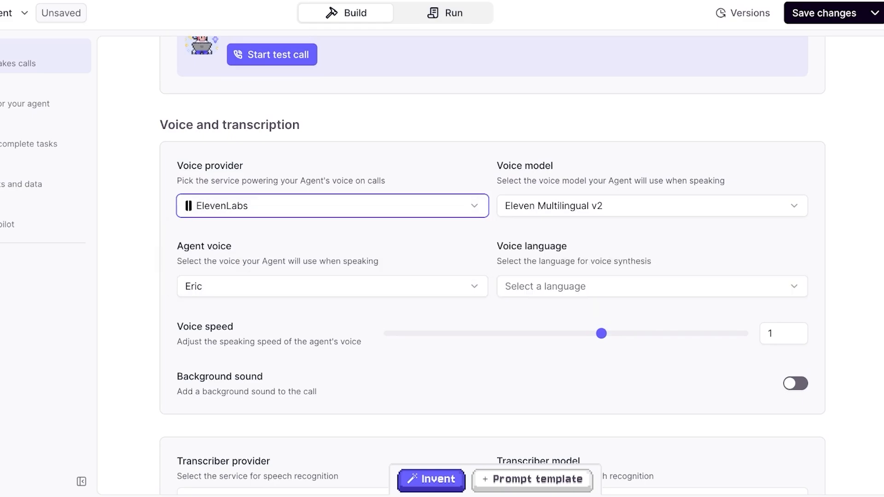
- Try the Eleven Flash v2.5 and Eleven Turbo v2.5 voice models and switch back to Eleven Multilingual v2
click(652, 206)
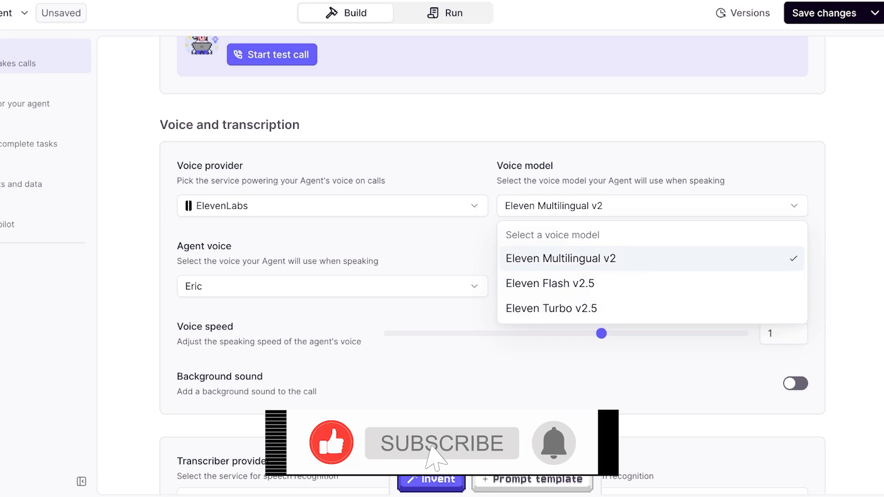
click(652, 258)
click(652, 206)
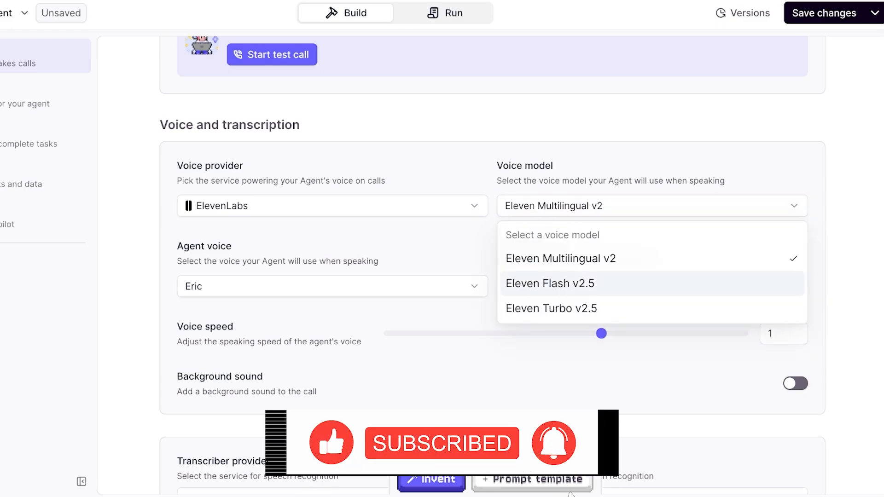
click(652, 283)
click(652, 206)
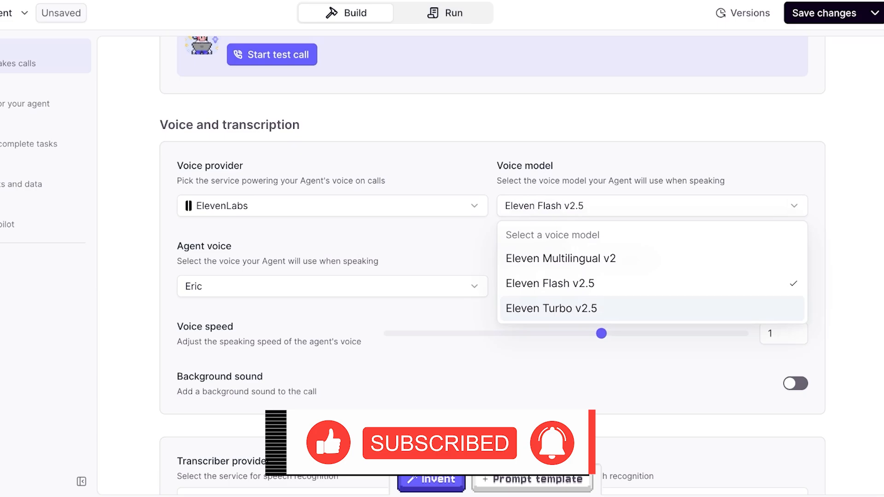
click(652, 308)
click(652, 205)
click(652, 259)
- Try Antoni and Arnold as the agent's voice
click(331, 286)
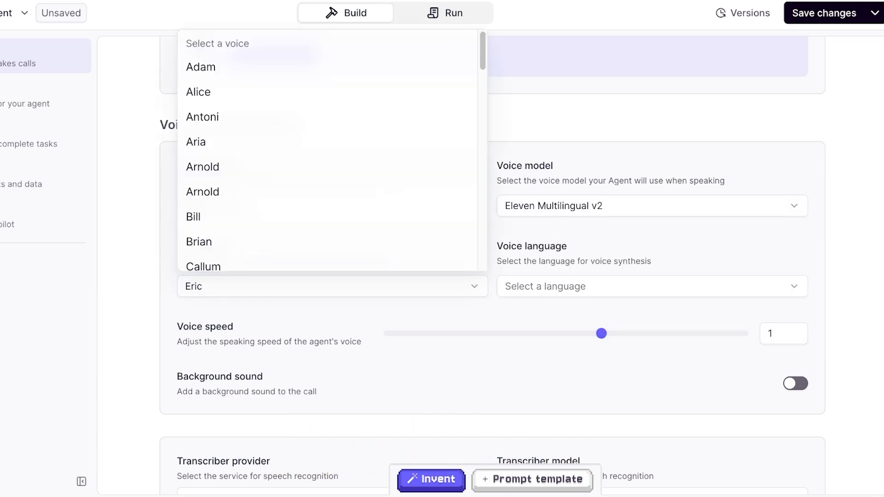
click(328, 117)
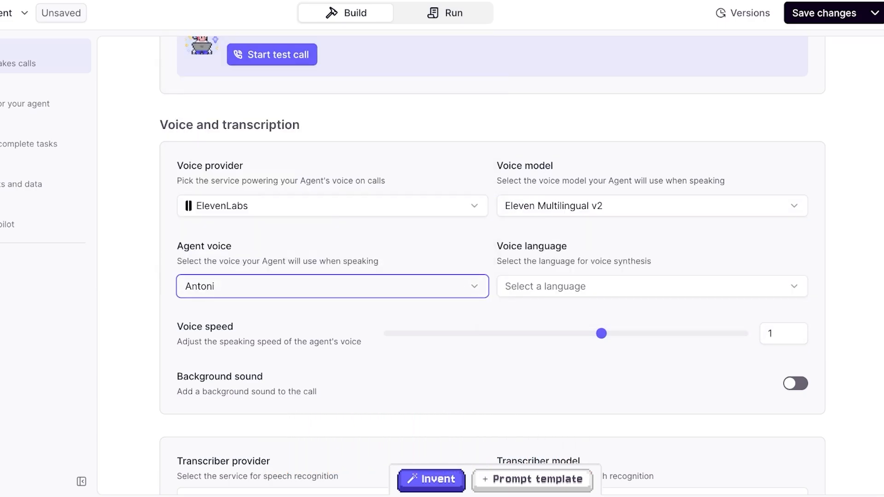
click(331, 286)
click(328, 191)
scroll(491, 265, up, 2)
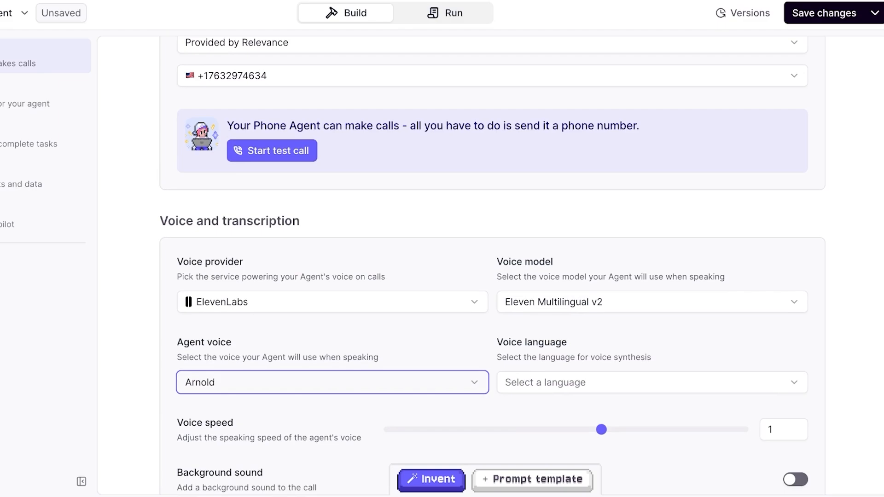
- Look through the list of available voices and set the agent voice to Alice
click(332, 383)
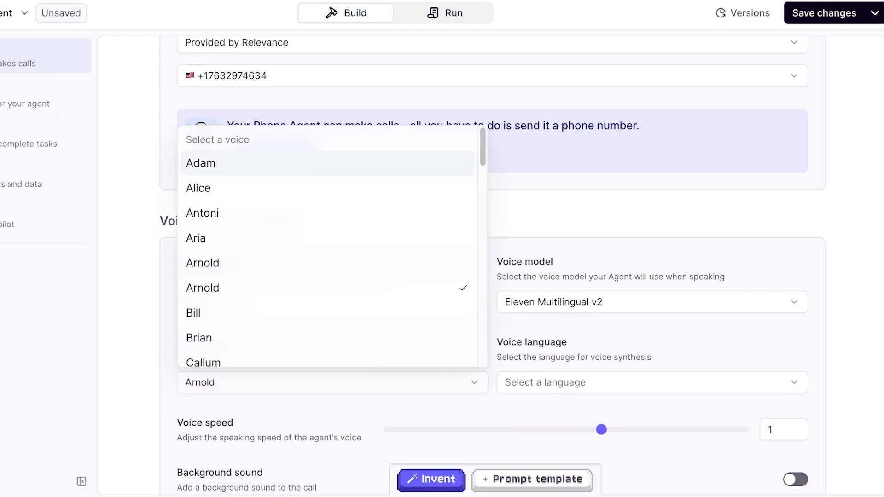
scroll(327, 208, down, 6)
scroll(327, 210, down, 10)
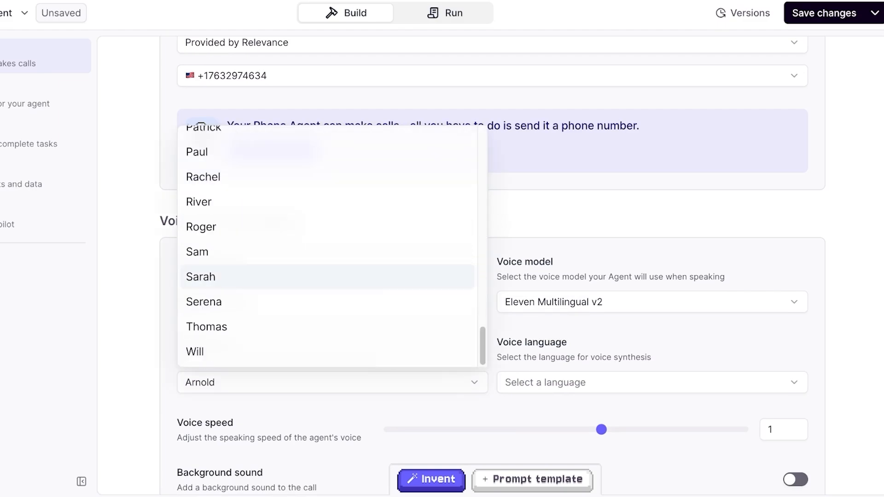
scroll(327, 210, up, 15)
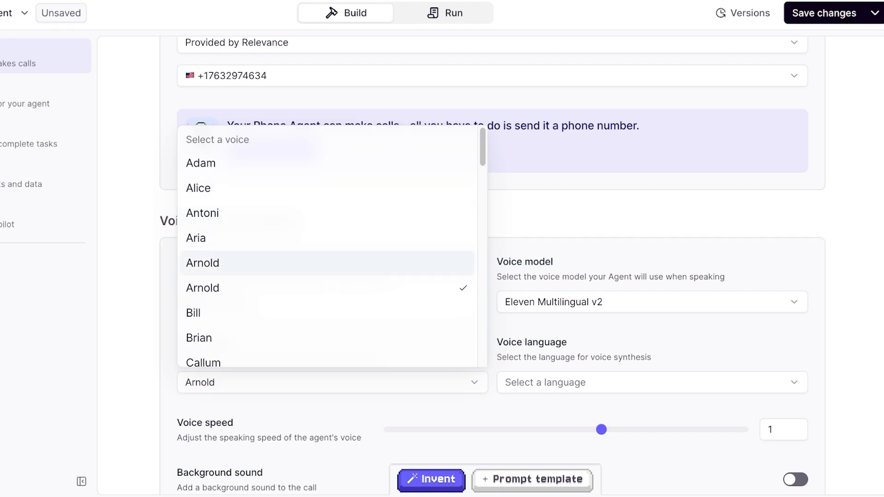
click(328, 187)
- Set the voice language to English and raise the voice speed to 1.1
scroll(493, 276, down, 3)
click(652, 253)
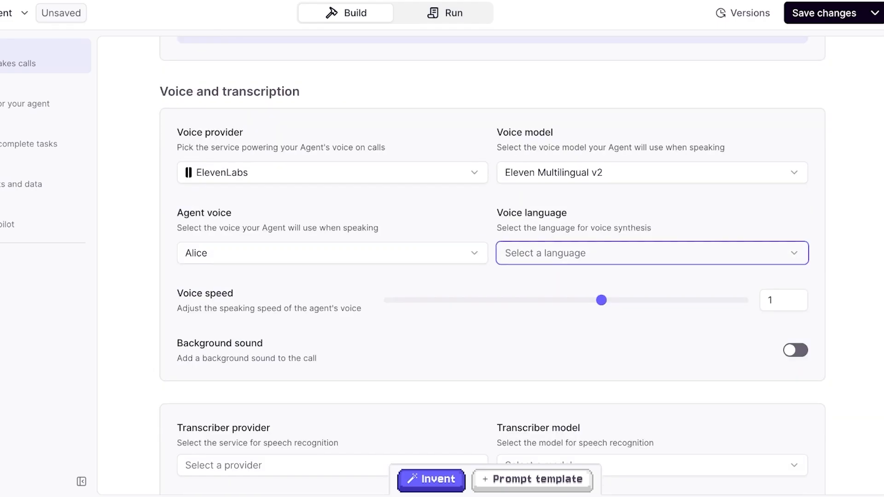
click(553, 41)
mouse_move(268, 302)
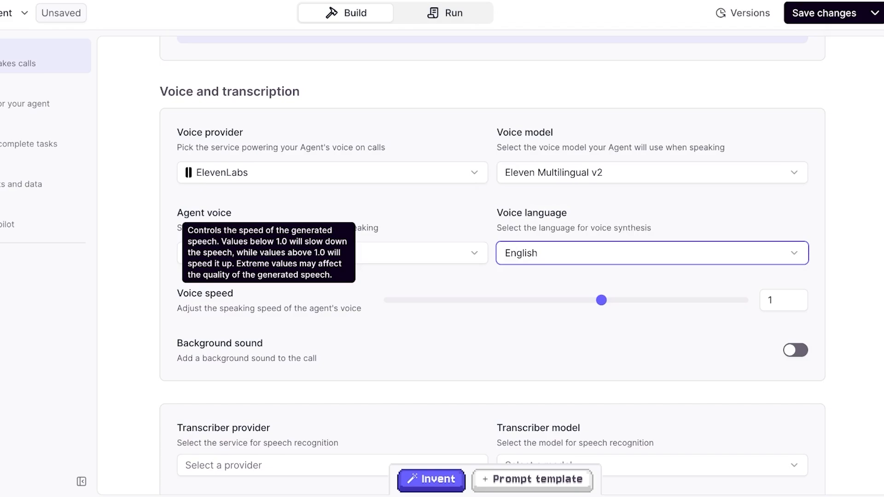
click(780, 300)
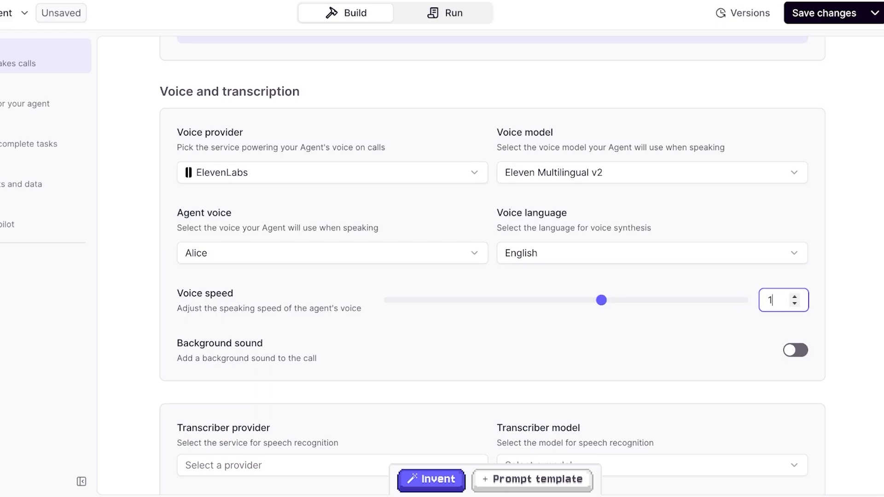
drag(601, 300, 672, 300)
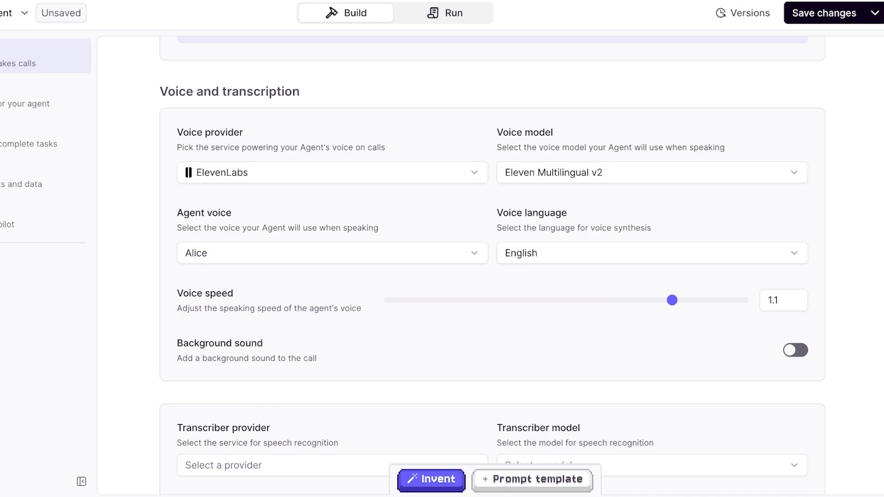
mouse_move(268, 301)
- Choose Deepgram as the transcriber provider for the agent's speech recognition
scroll(492, 266, down, 2)
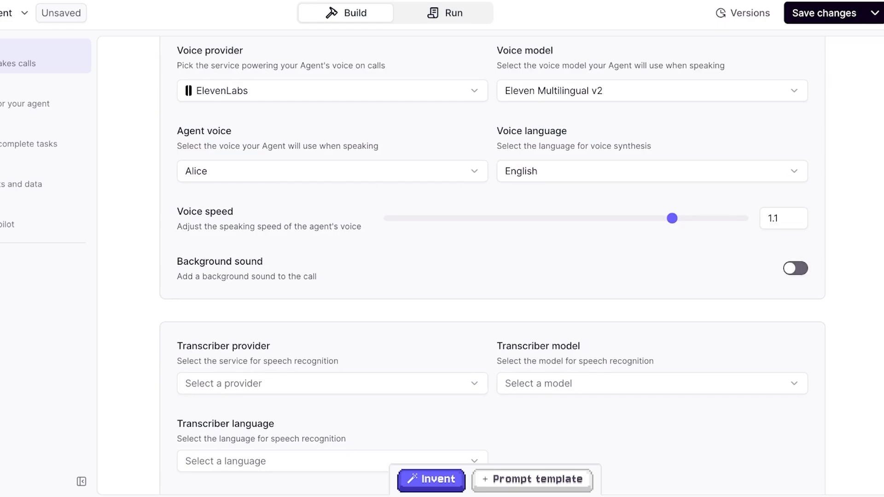
scroll(492, 265, down, 3)
scroll(492, 266, up, 1)
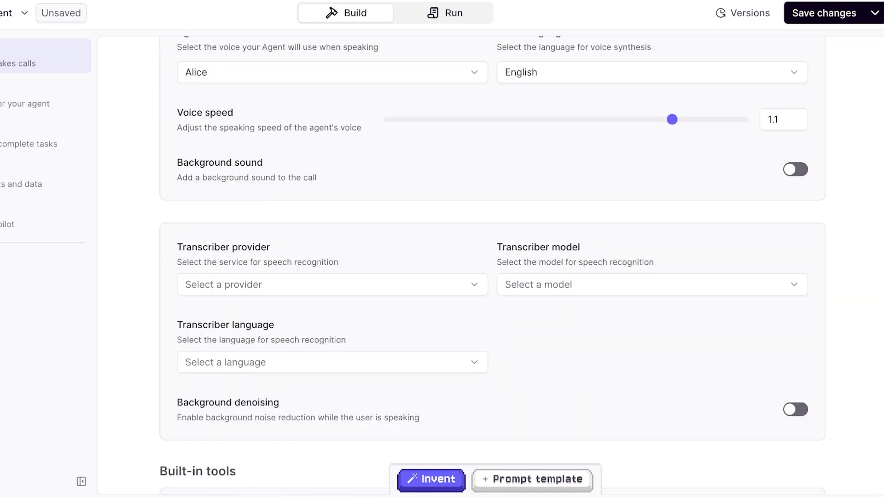
click(332, 284)
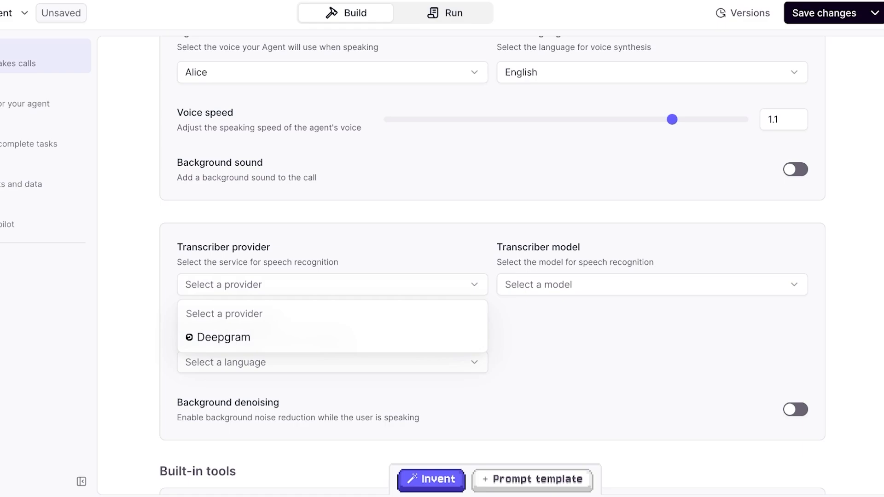
click(333, 338)
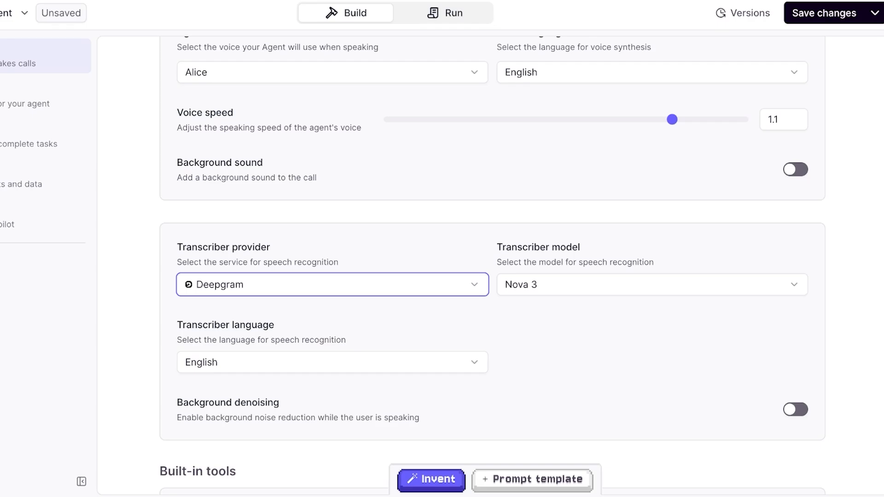
- Enable the built-in End call tool and set the silence timeout to 14 seconds
scroll(492, 262, down, 5)
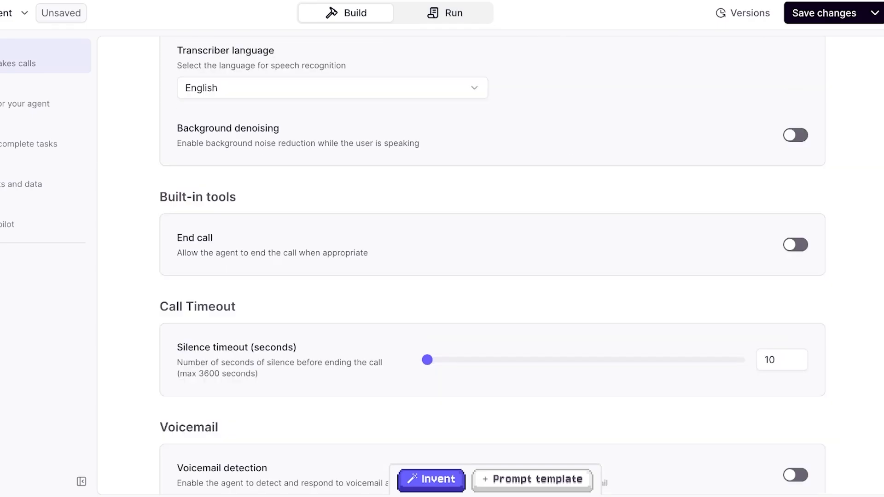
click(795, 245)
scroll(493, 263, down, 3)
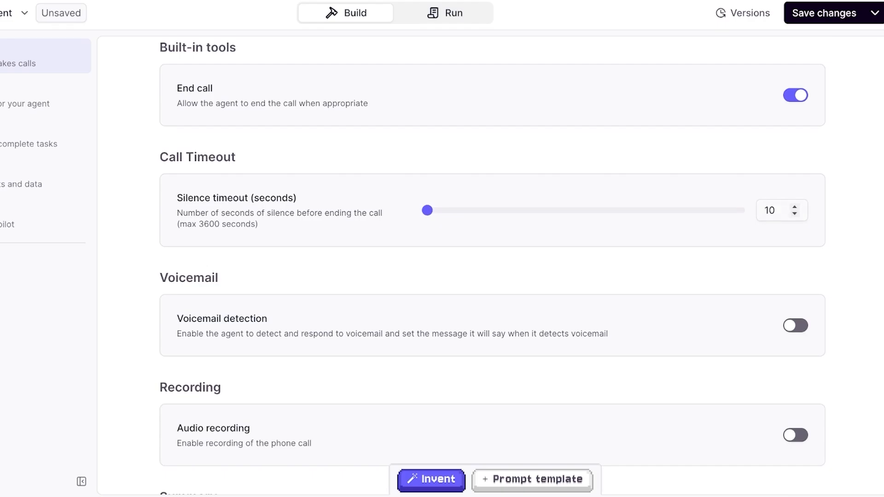
drag(428, 211, 428, 210)
- View the voicemail, recording and summary settings, and open and dismiss the Inventor assistant
scroll(492, 269, down, 3)
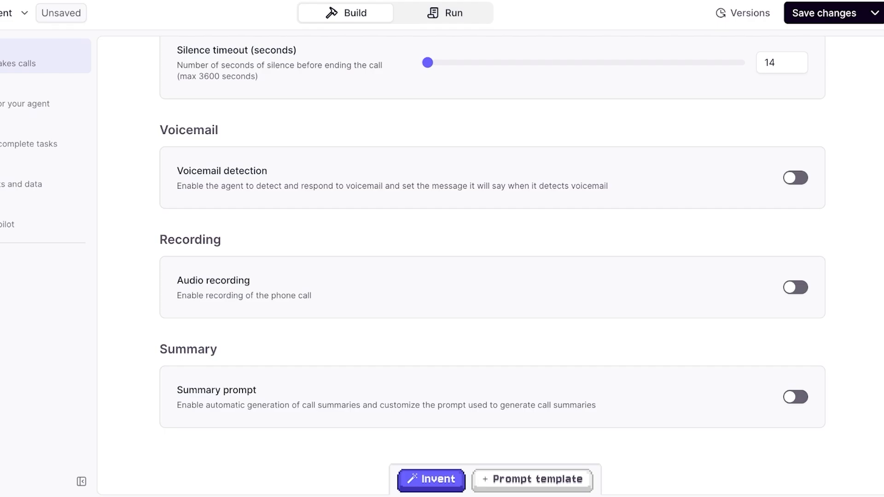
click(431, 479)
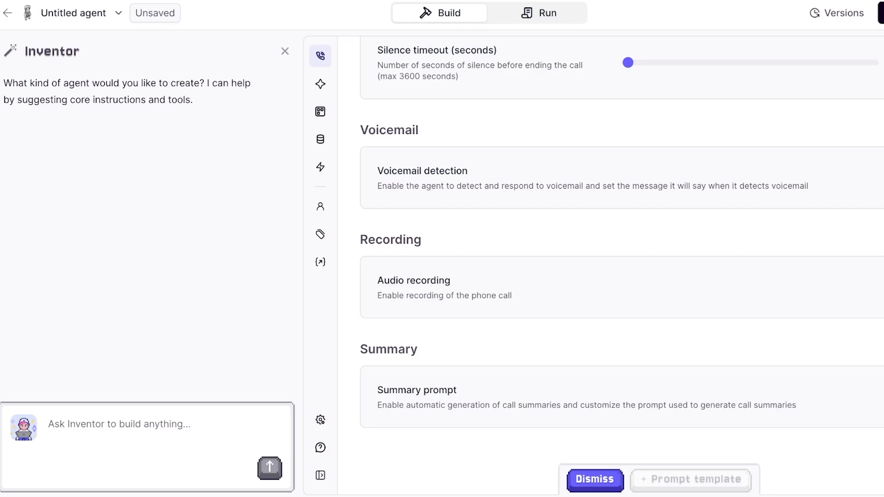
click(595, 480)
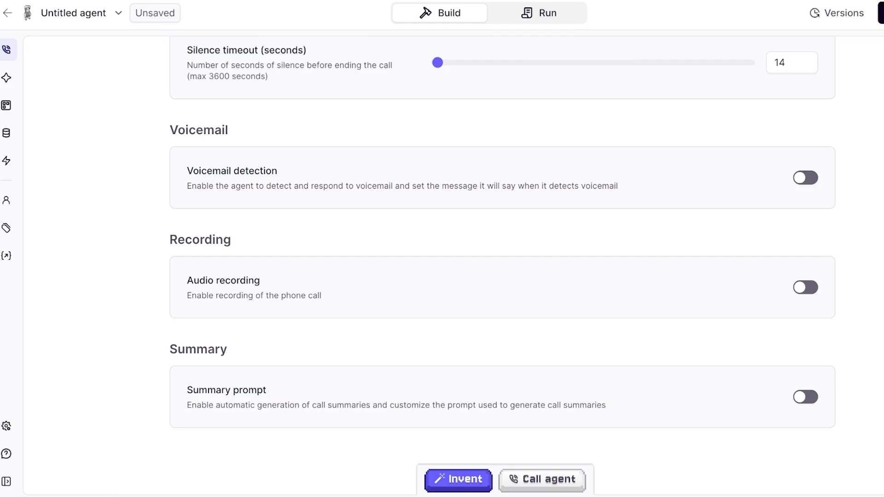
- Try a test call from the agent by submitting a phone number for it to call
click(542, 479)
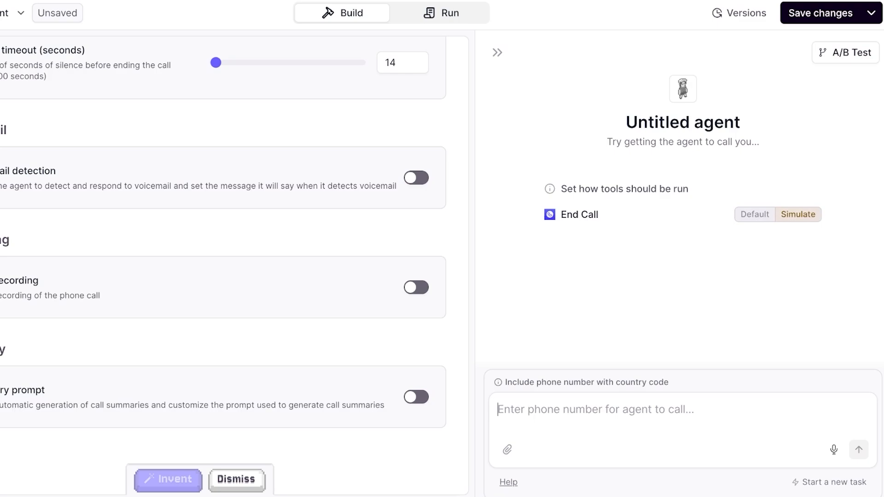
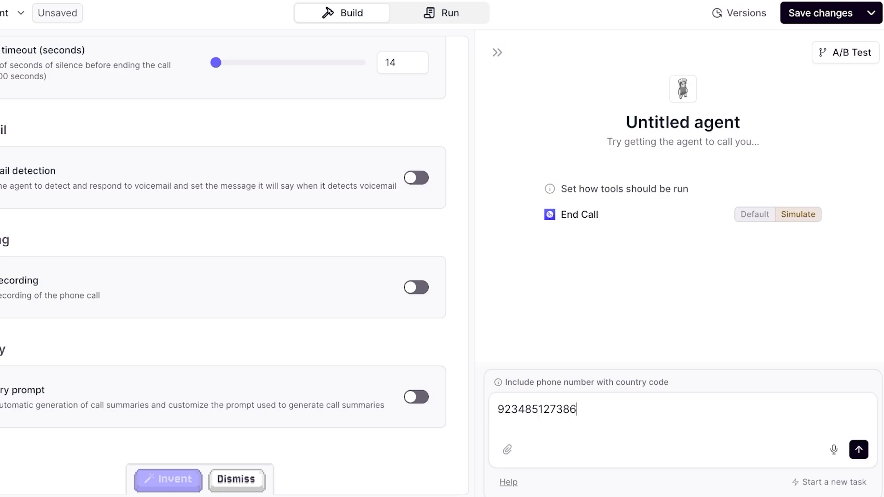
key(Return)
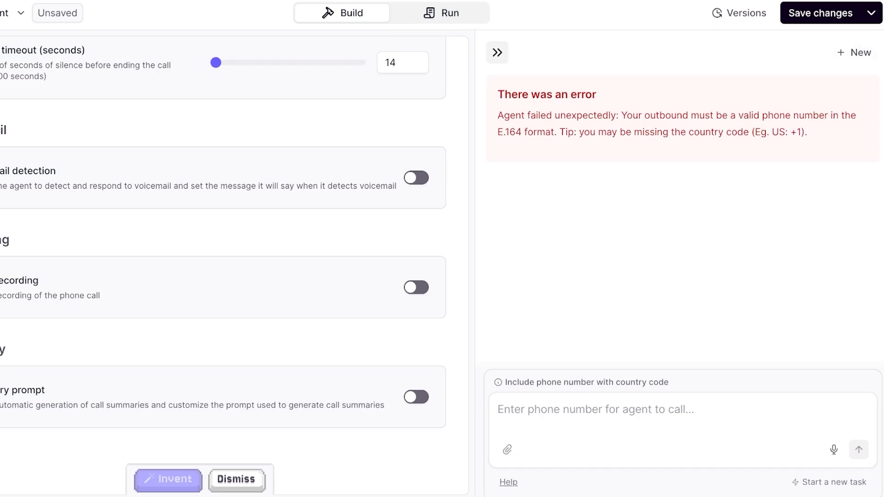
- Retry the test call with a phone number that includes the country code, and close the call panel
click(498, 52)
click(444, 478)
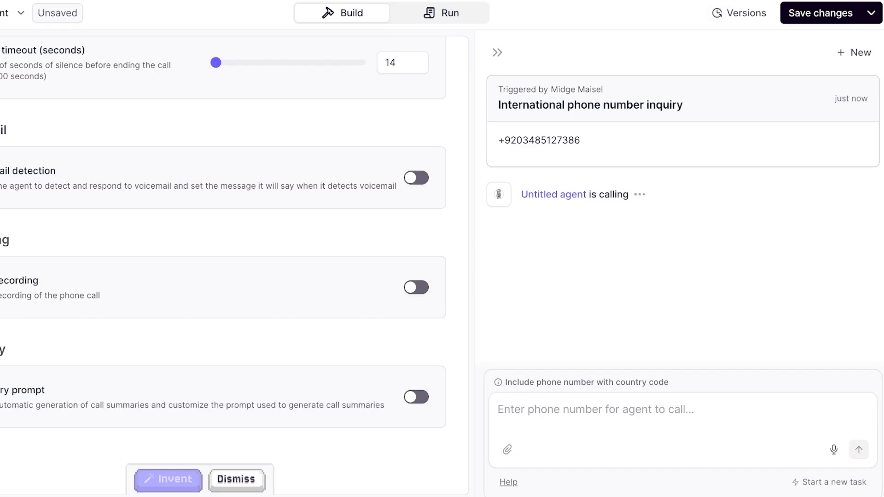
click(855, 53)
click(497, 53)
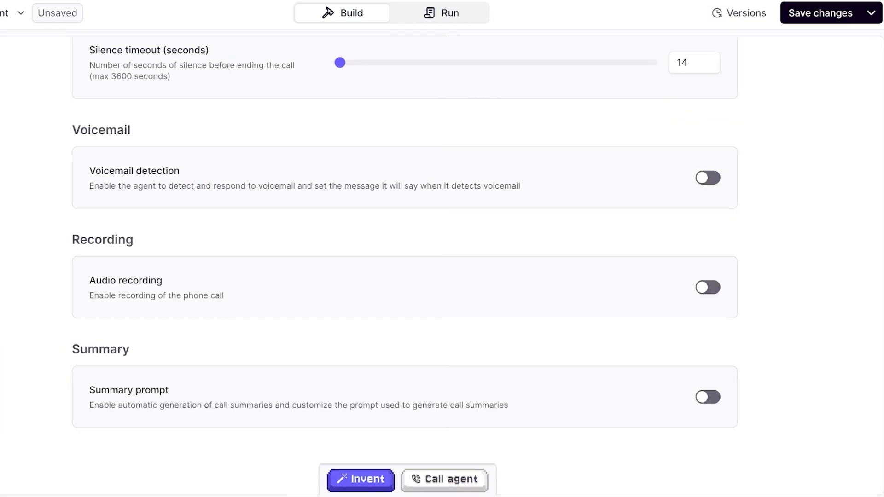
- Review the phone mode settings from outbound number to call summary, and look at the Inventor assistant and Knowledge section
scroll(405, 265, up, 20)
scroll(405, 266, down, 13)
scroll(405, 266, up, 7)
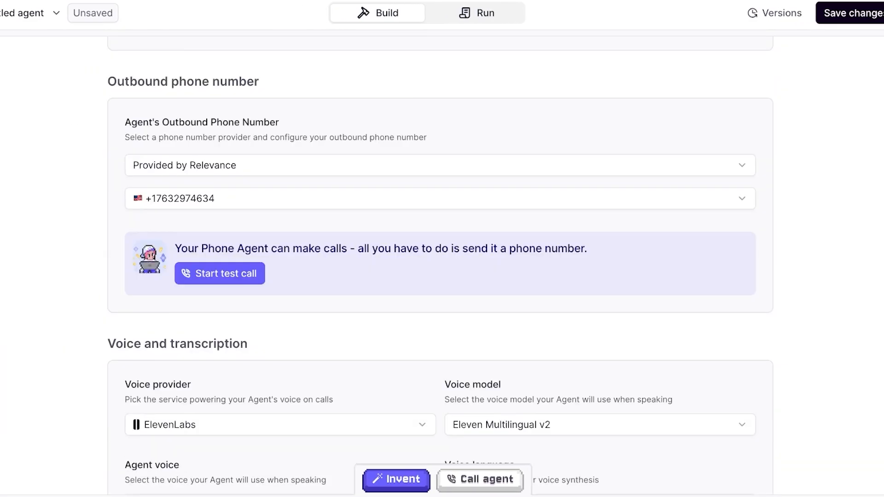
scroll(441, 266, up, 8)
scroll(440, 265, down, 20)
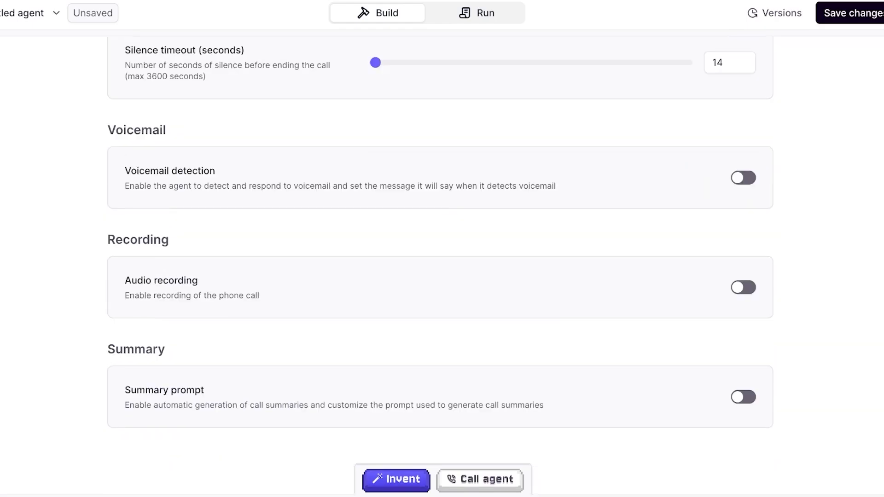
click(396, 479)
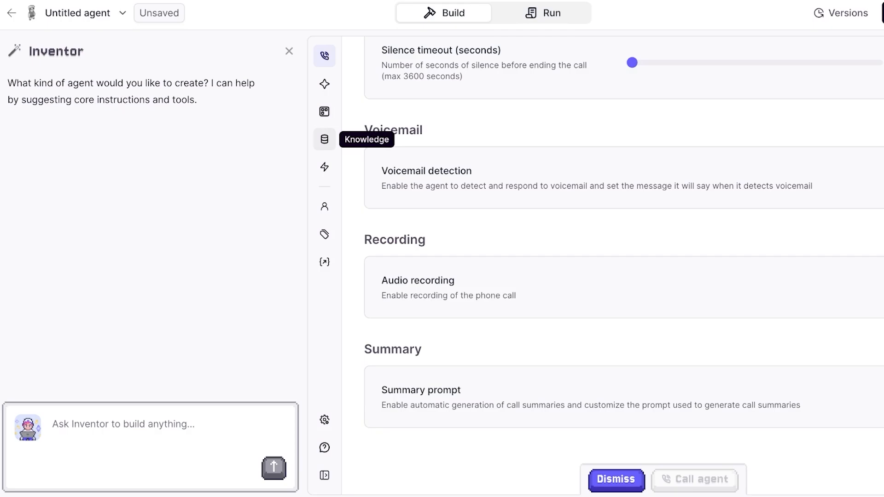
click(325, 139)
click(324, 55)
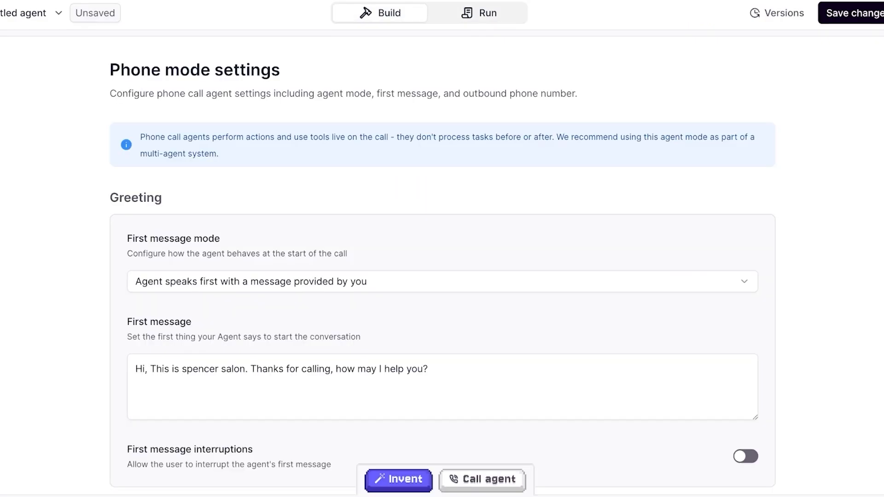
- Save the phone agent's changes and return to the agents list
click(479, 13)
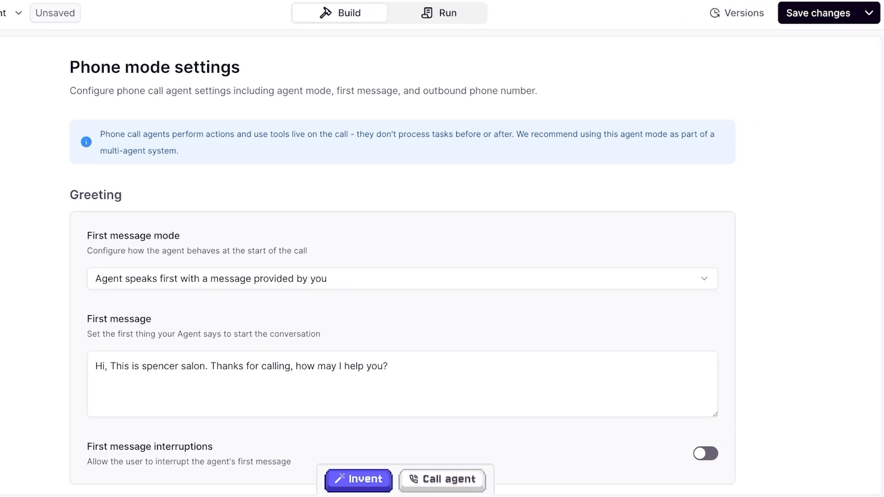
key(ctrl+s)
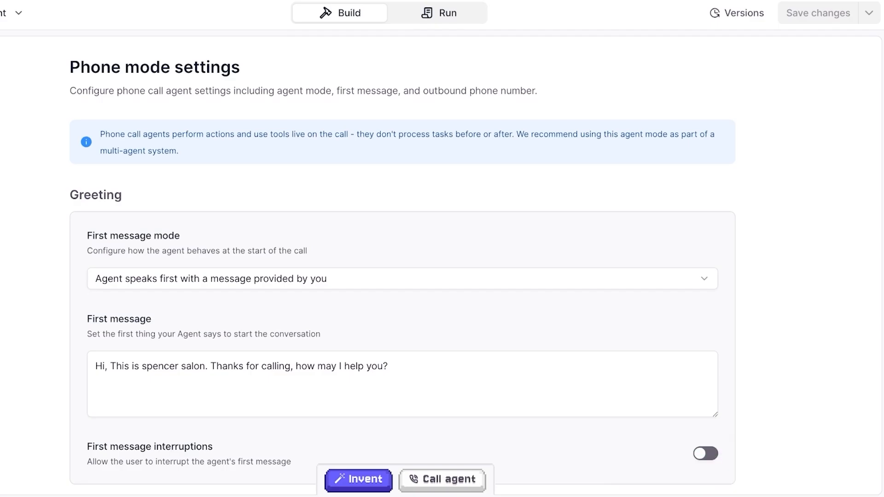
click(10, 12)
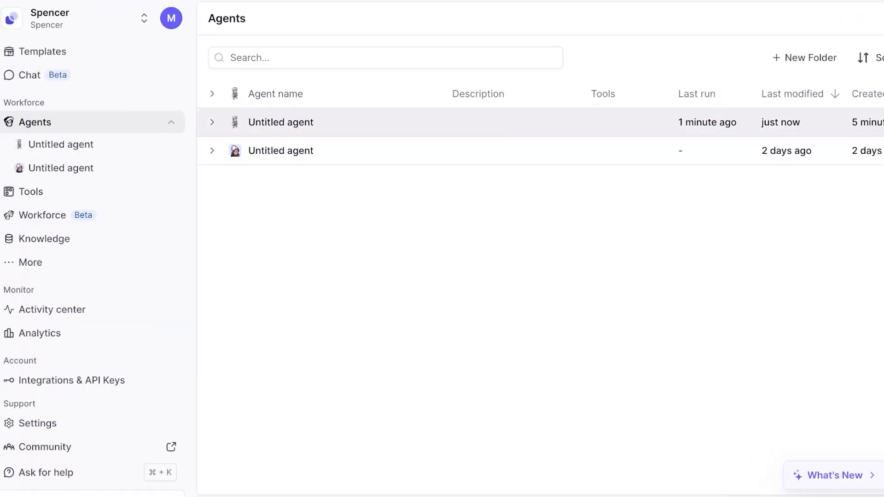
- View the older untitled agent's blank prompt, and look at an unsaved phone agent's prompt template and Run view
click(61, 168)
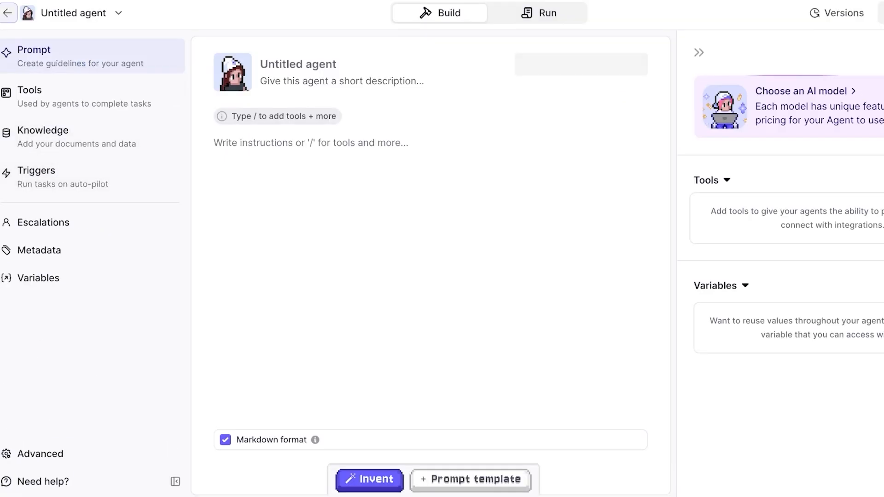
click(8, 13)
click(60, 145)
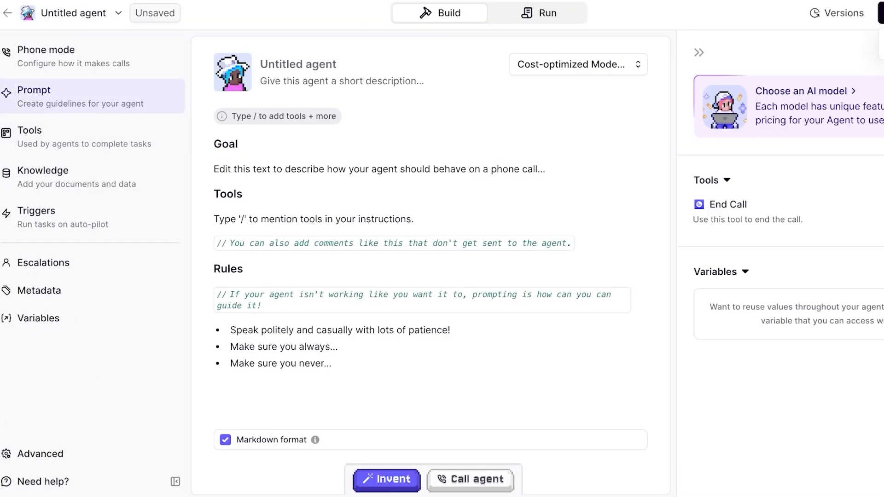
click(214, 194)
click(539, 13)
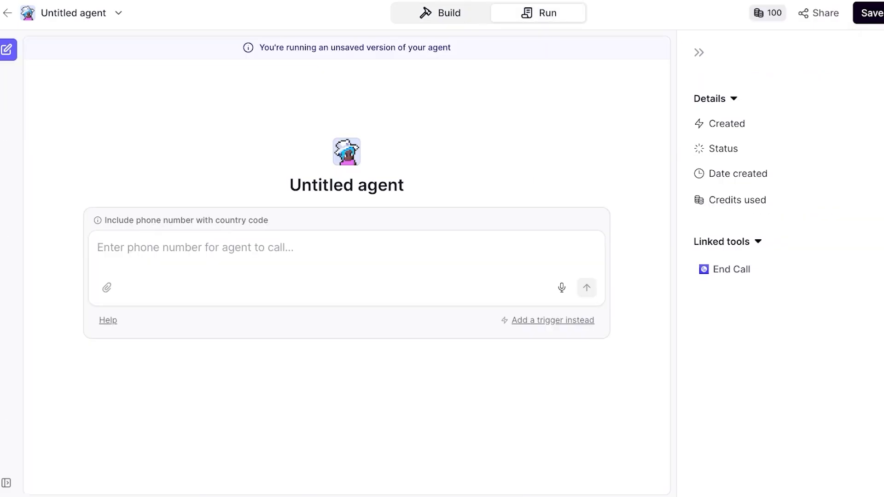
- Examine the trigger options for automating the phone agent without adding one, and return to the agents list
click(553, 320)
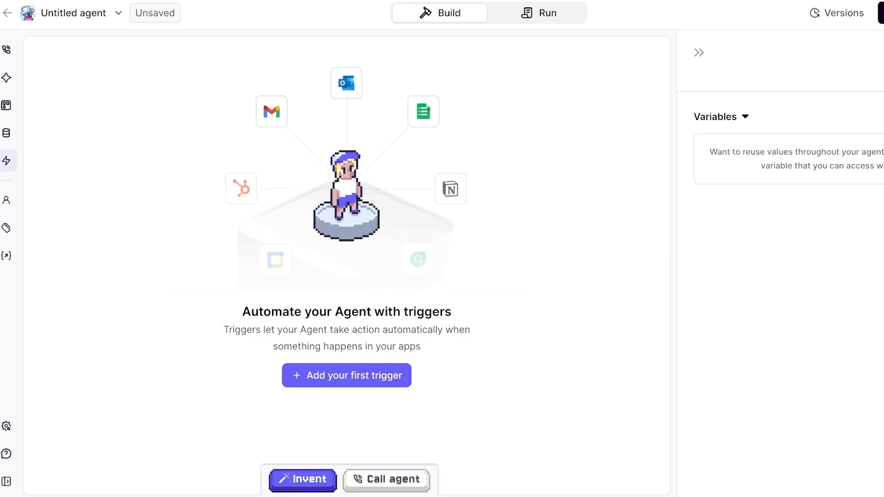
click(347, 376)
key(Escape)
click(7, 13)
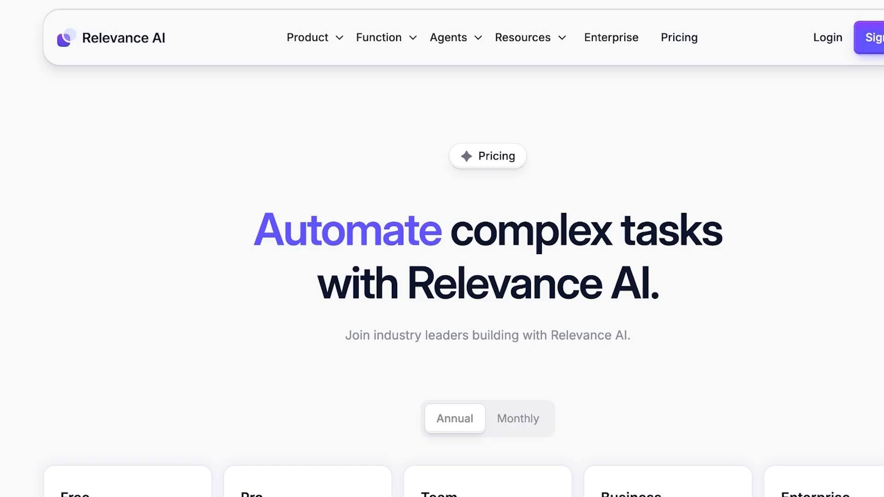
- Examine the annual prices and included features of the Free, Pro, Team, Business and Enterprise plans on Relevance AI's pricing page
scroll(442, 276, down, 3)
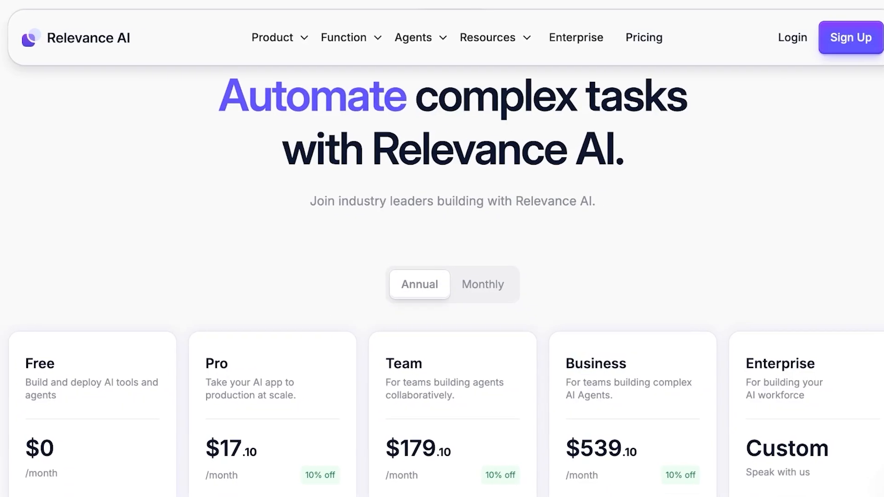
scroll(442, 276, down, 4)
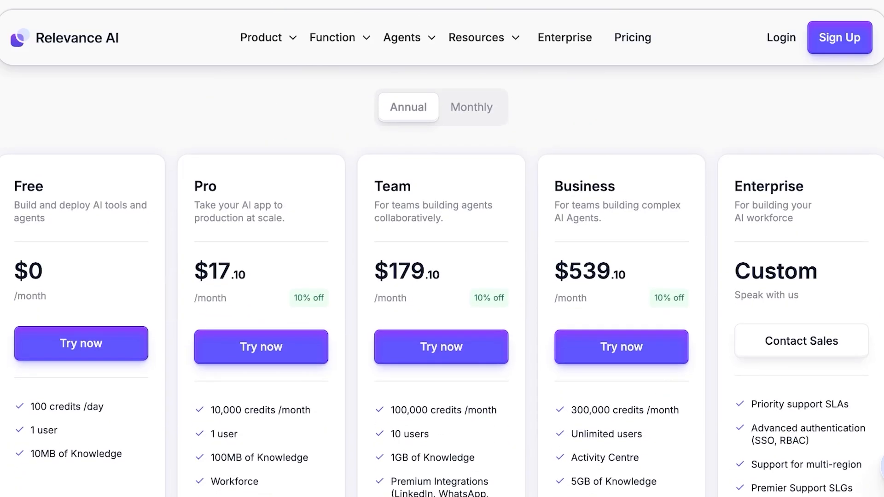
scroll(442, 276, down, 1)
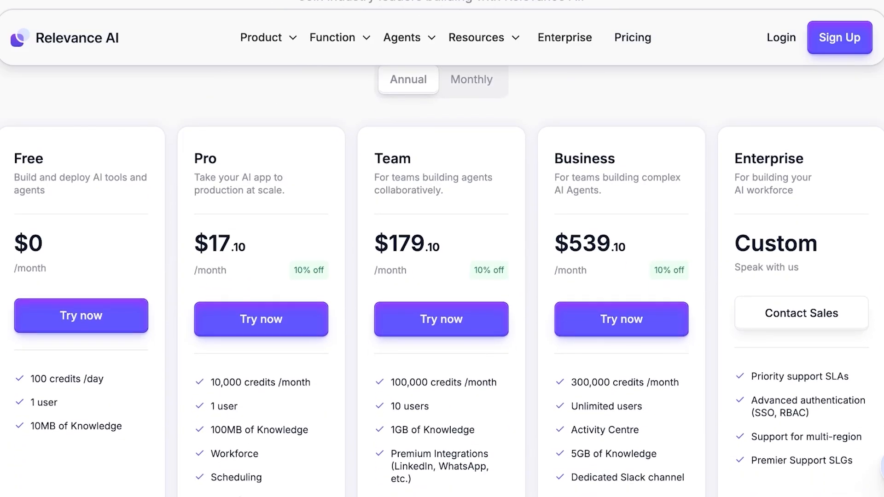
scroll(442, 276, down, 1)
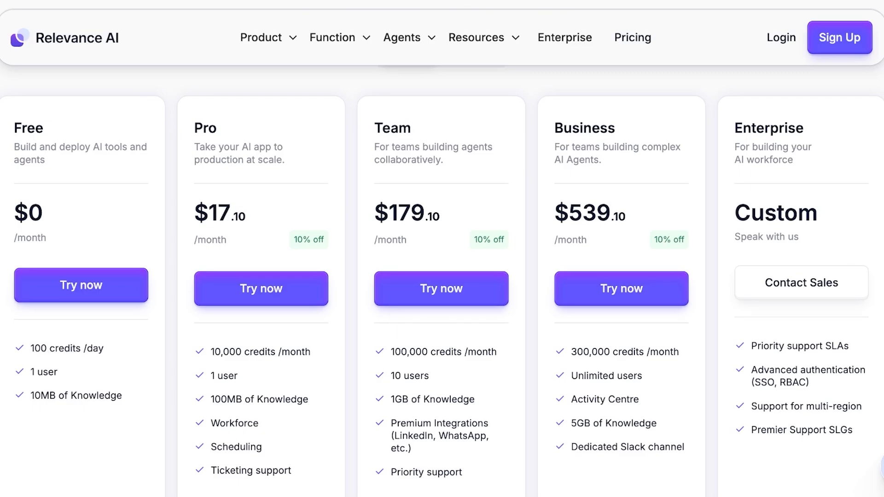
- Switch the pricing page to monthly billing and compare the prices and included features across all plans
scroll(442, 276, up, 6)
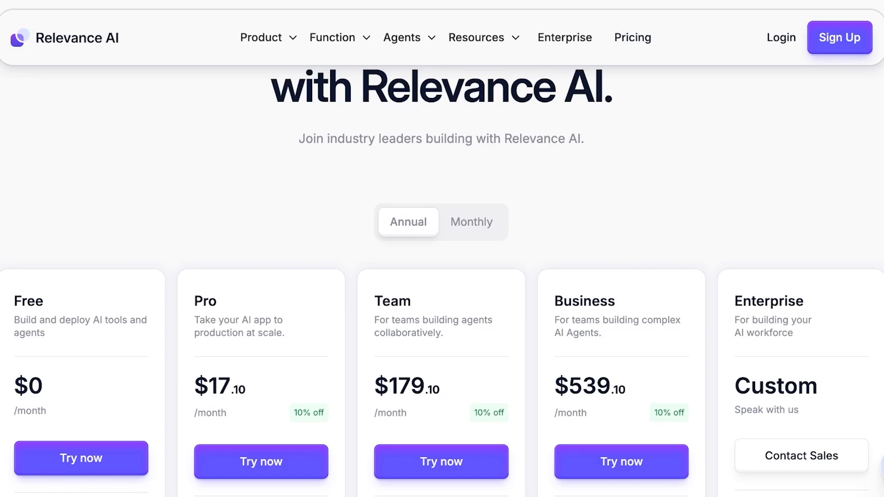
click(472, 222)
scroll(472, 222, down, 6)
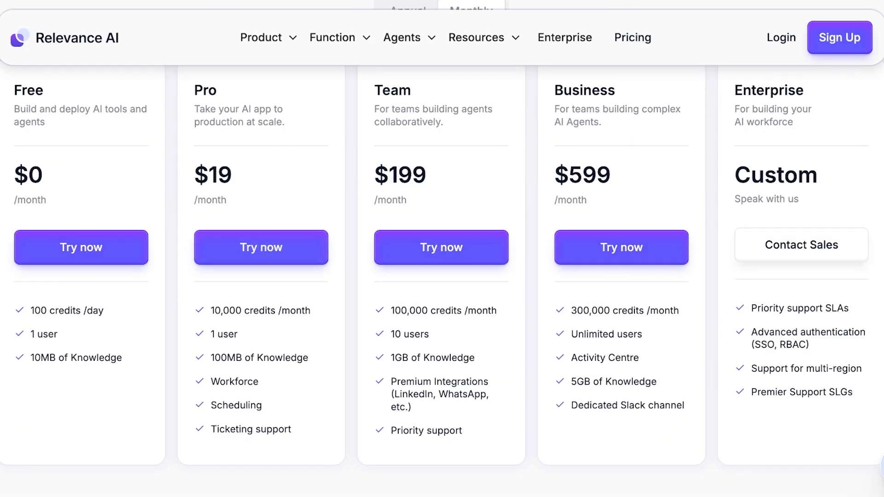
scroll(442, 249, up, 1)
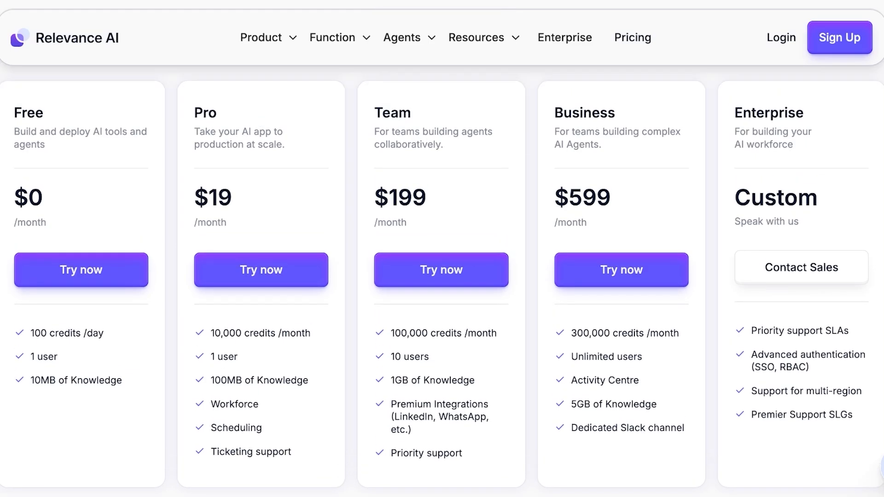
scroll(442, 248, down, 3)
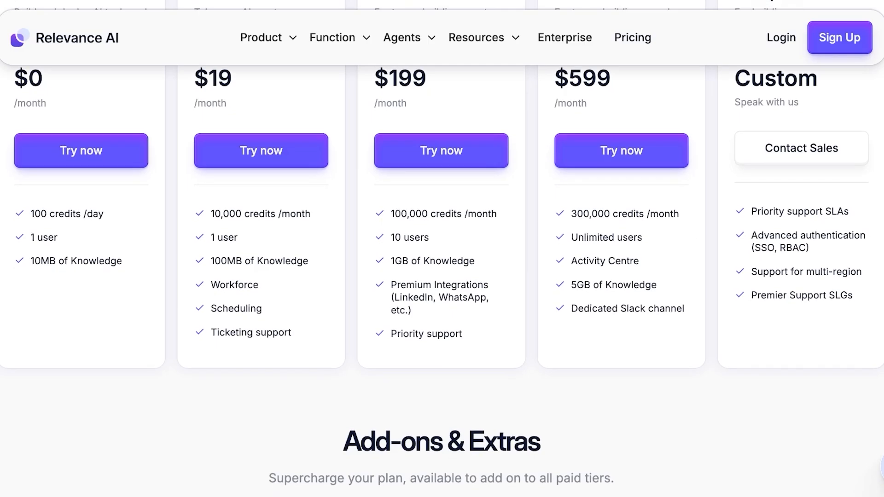
scroll(442, 249, up, 4)
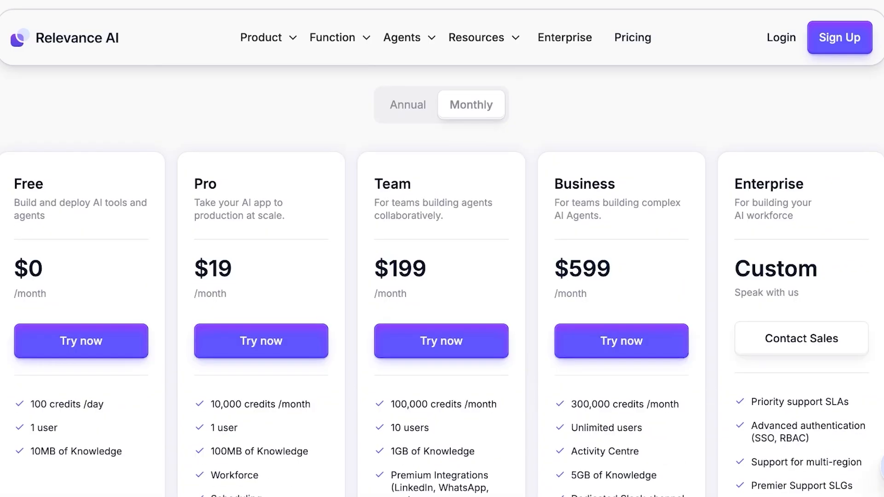